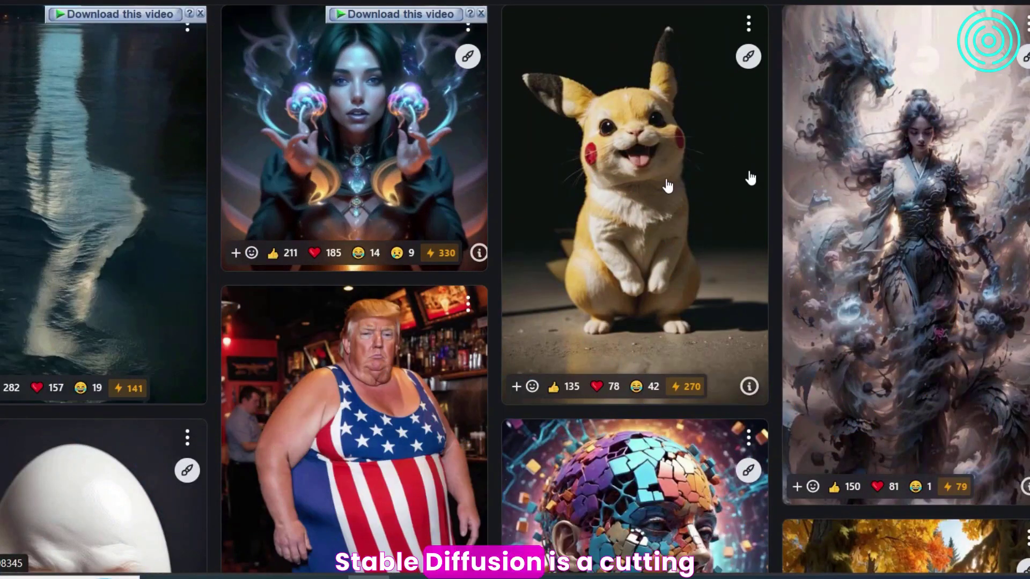
Scroll down through the Civitai image gallery
{"action": "scroll", "coordinate": [858, 182], "scroll_direction": "down", "scroll_amount": 5}
{"action": "scroll", "coordinate": [849, 182], "scroll_direction": "down", "scroll_amount": 5}
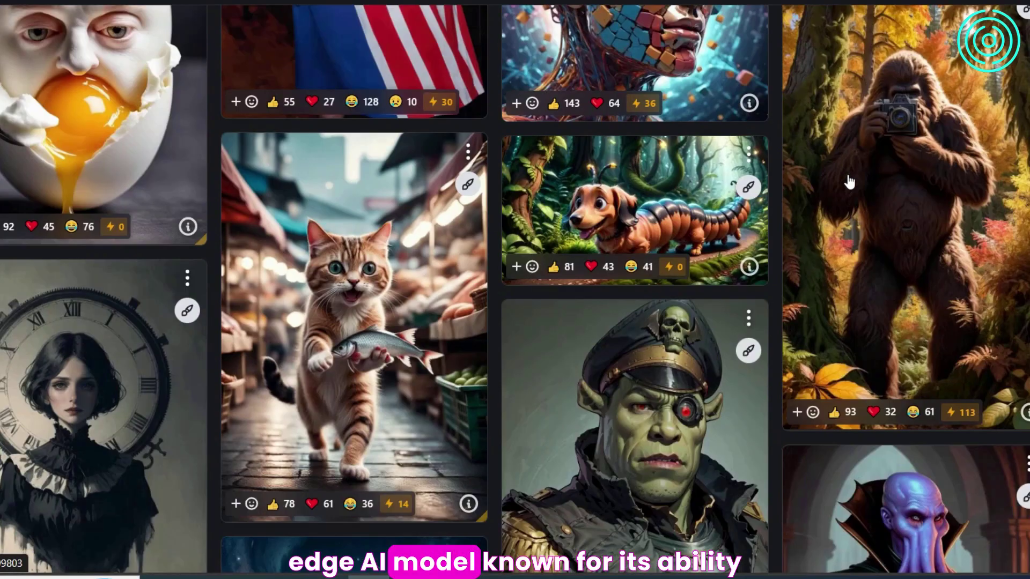
{"action": "scroll", "coordinate": [849, 182], "scroll_direction": "down", "scroll_amount": 15}
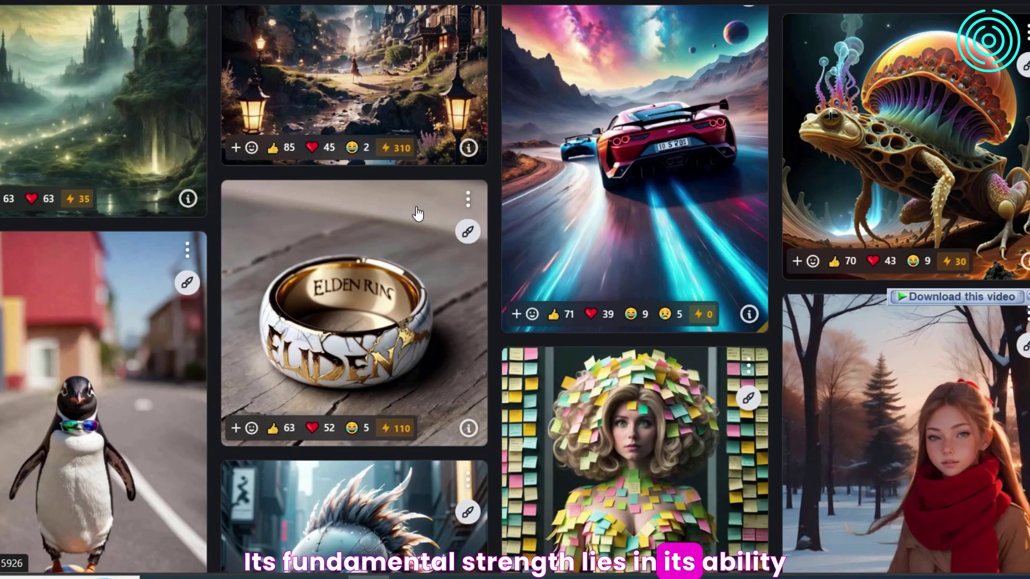
{"action": "scroll", "coordinate": [418, 211], "scroll_direction": "down", "scroll_amount": 2}
{"action": "scroll", "coordinate": [418, 212], "scroll_direction": "down", "scroll_amount": 5}
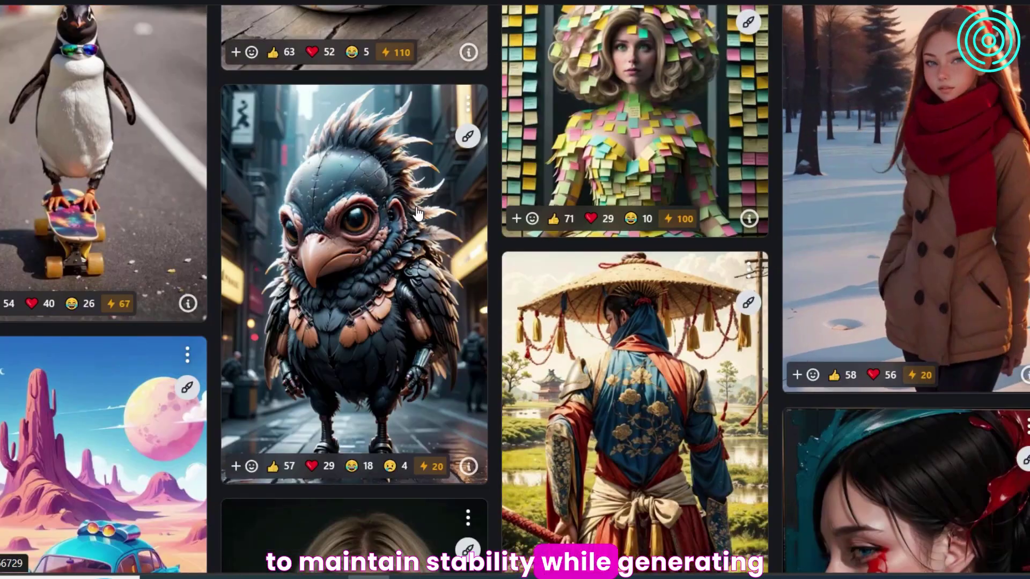
{"action": "scroll", "coordinate": [418, 212], "scroll_direction": "down", "scroll_amount": 2}
{"action": "scroll", "coordinate": [418, 212], "scroll_direction": "down", "scroll_amount": 10}
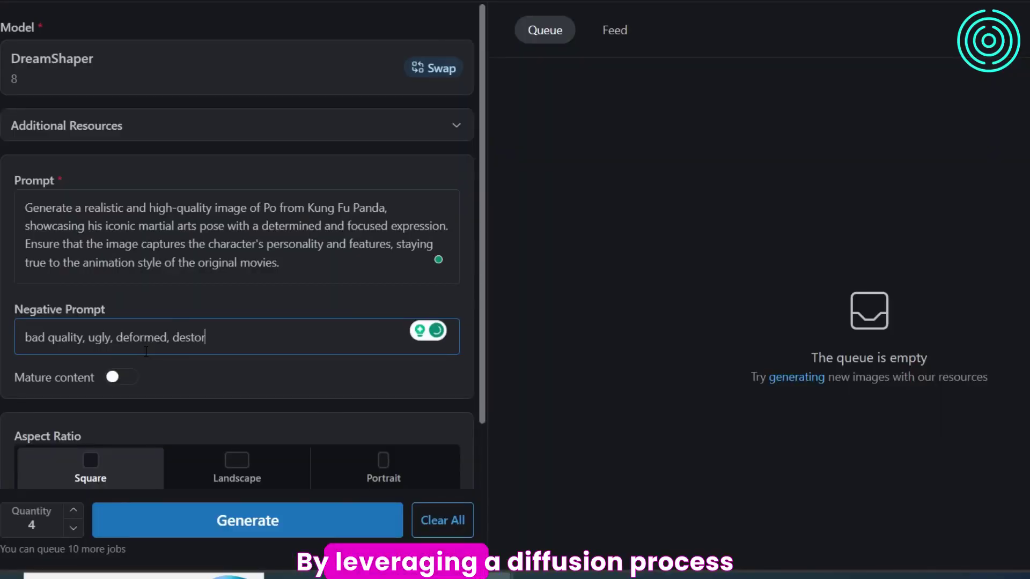
Set the image quantity to 2 and correct the negative prompt to 'distorted'
{"action": "type", "text": "ted"}
{"action": "left_click", "coordinate": [73, 529]}
{"action": "left_click", "coordinate": [73, 528]}
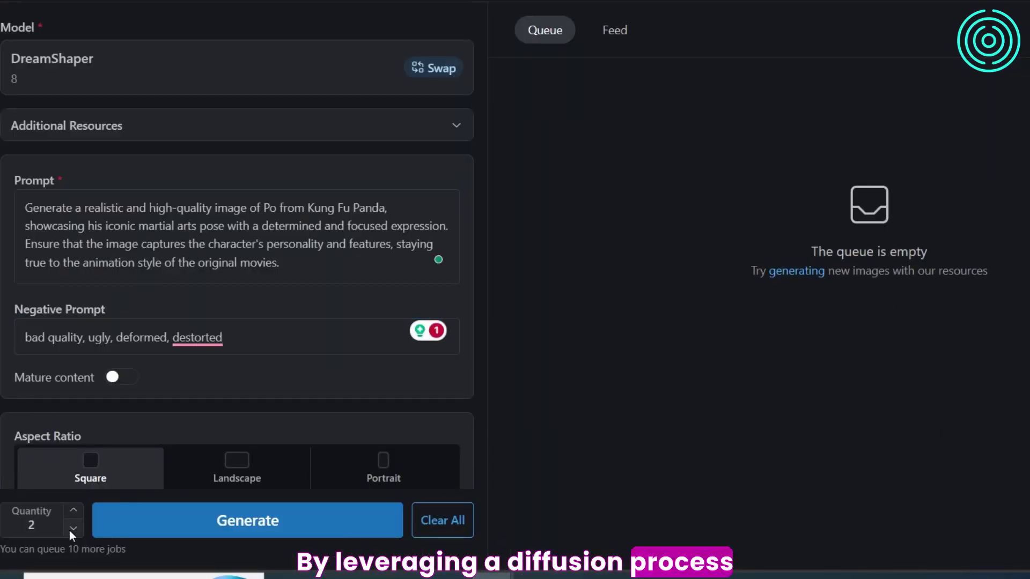
{"action": "mouse_move", "coordinate": [198, 338]}
{"action": "left_click", "coordinate": [217, 370]}
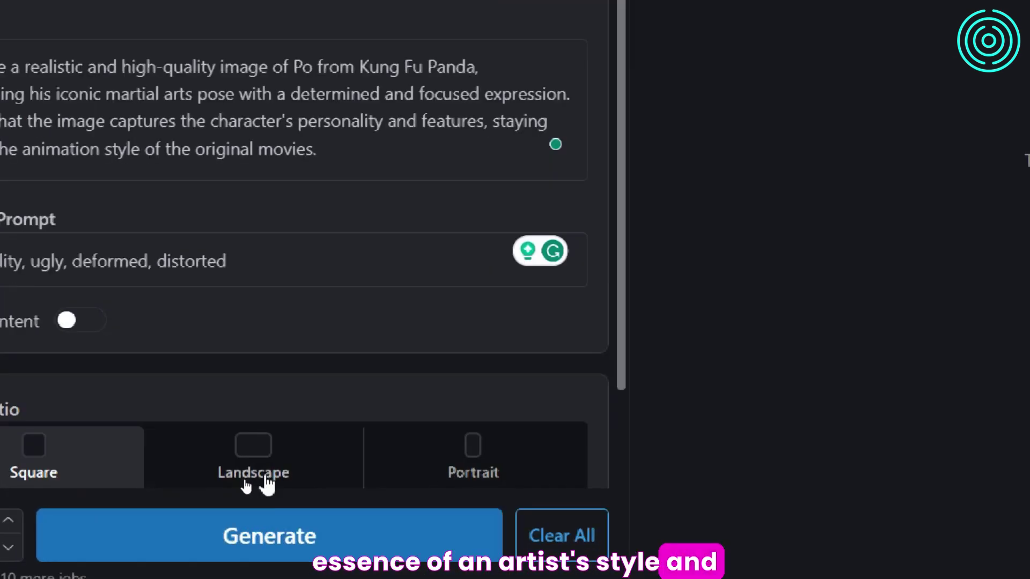
Choose the Landscape 768x512 aspect ratio and generate the two Po images
{"action": "left_click", "coordinate": [285, 470]}
{"action": "left_click", "coordinate": [462, 470]}
{"action": "left_click", "coordinate": [266, 480]}
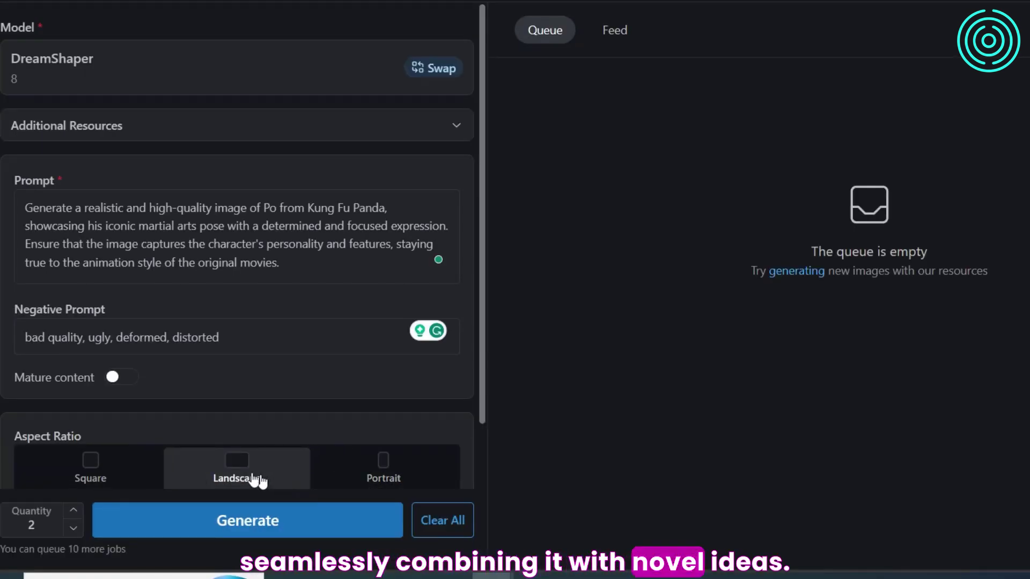
{"action": "scroll", "coordinate": [317, 416], "scroll_direction": "down", "scroll_amount": 2}
{"action": "left_click", "coordinate": [311, 519]}
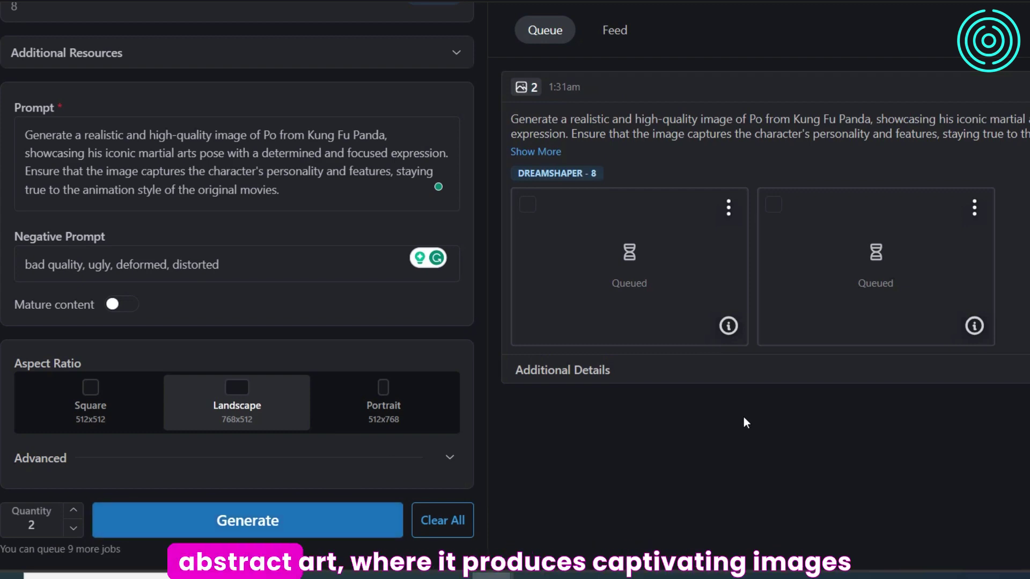
View both generated Po images full-size, then close the viewer
{"action": "left_click", "coordinate": [664, 300]}
{"action": "key", "text": "Right"}
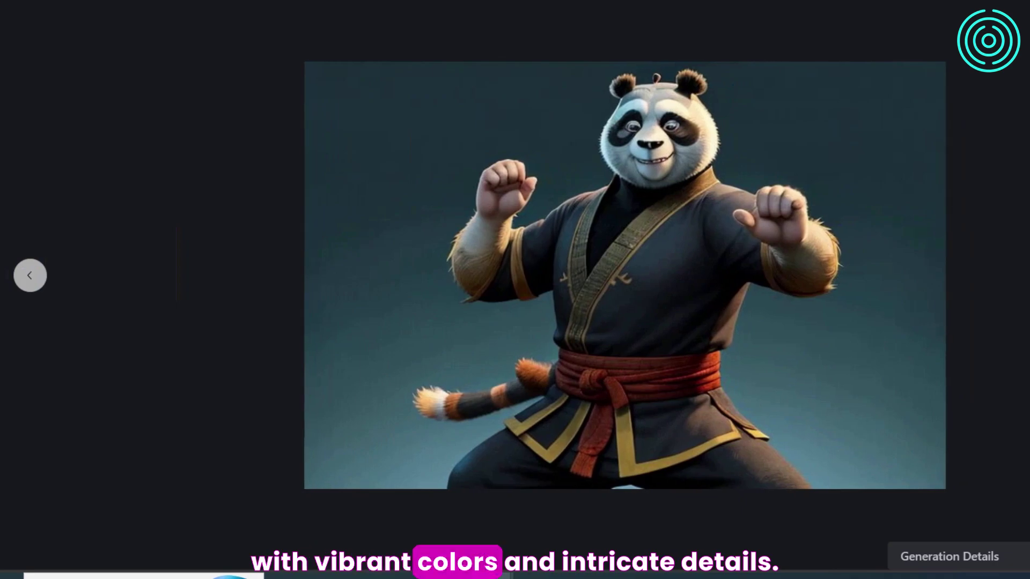
{"action": "key", "text": "Escape"}
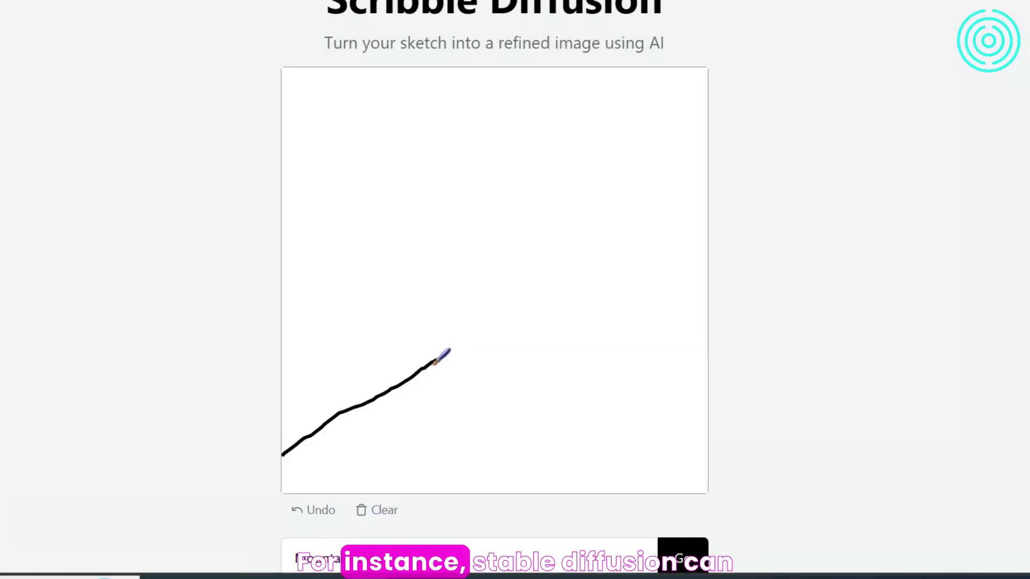
Add more peaks to the mountain scribble, draw a sun, then open the Night Time example
{"action": "mouse_move", "coordinate": [557, 401]}
{"action": "left_mouse_down"}
{"action": "mouse_move", "coordinate": [607, 346]}
{"action": "mouse_move", "coordinate": [631, 407]}
{"action": "left_mouse_up"}
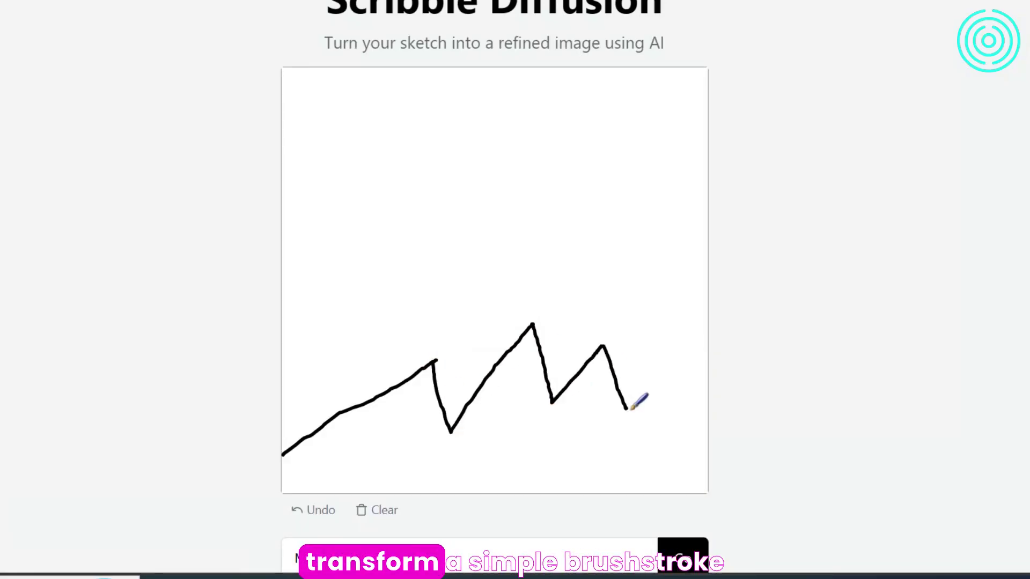
{"action": "left_click_drag", "start_coordinate": [624, 156], "coordinate": [668, 155]}
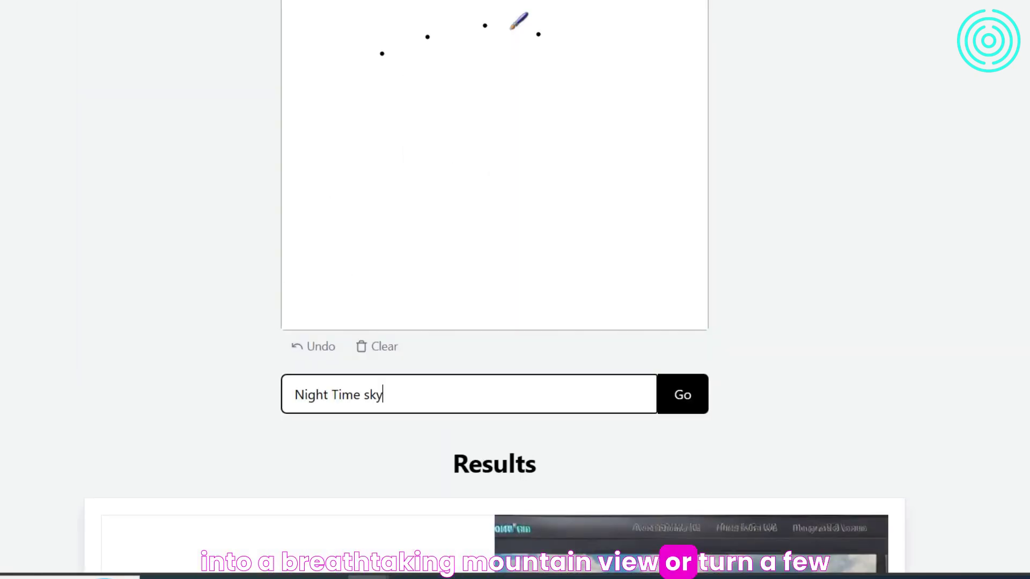
{"action": "left_click", "coordinate": [513, 6]}
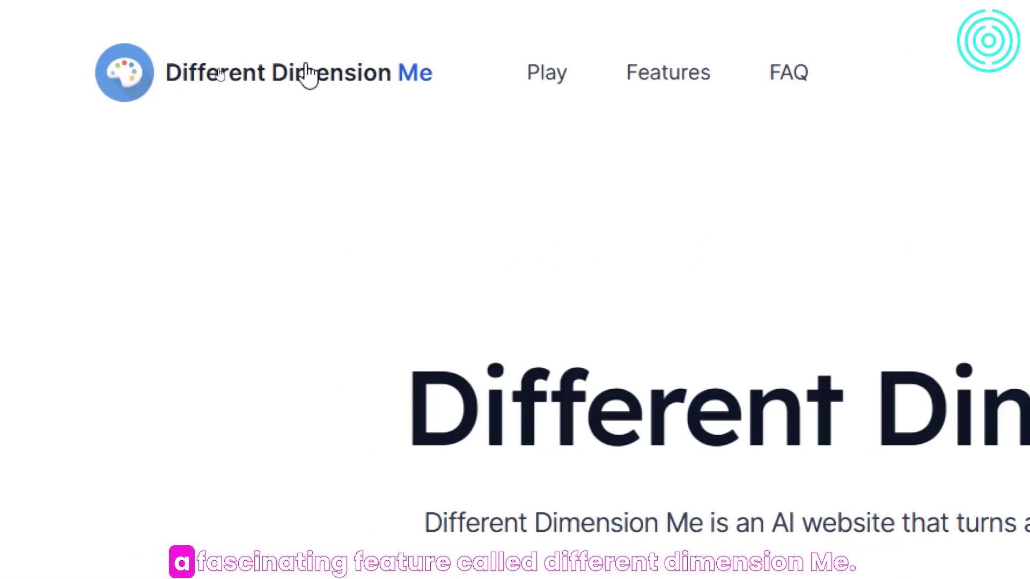
Select the sentence describing what Different Dimension Me does
{"action": "scroll", "coordinate": [329, 168], "scroll_direction": "down", "scroll_amount": 3}
{"action": "scroll", "coordinate": [329, 170], "scroll_direction": "up", "scroll_amount": 2}
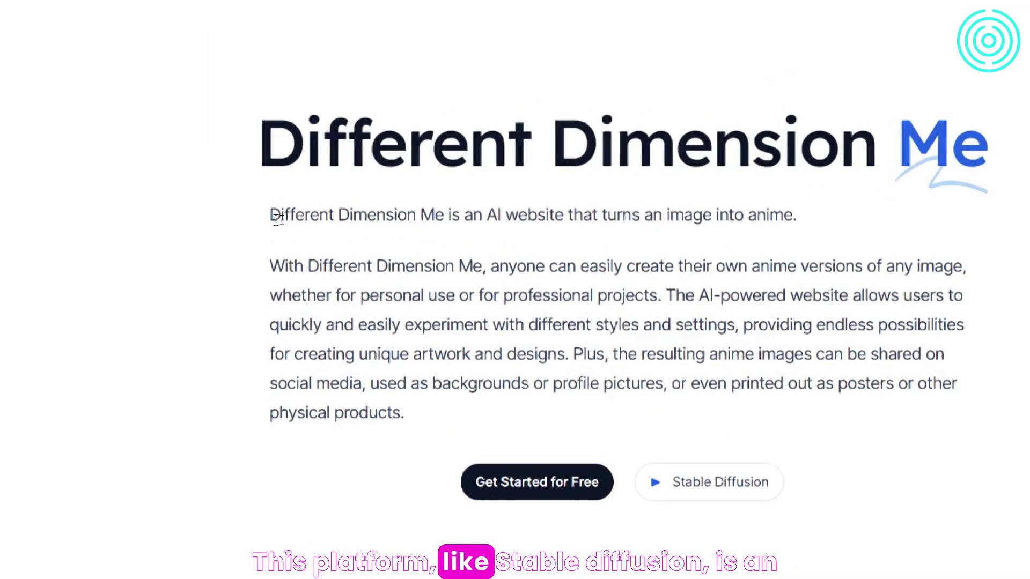
{"action": "left_click_drag", "start_coordinate": [276, 219], "coordinate": [354, 220]}
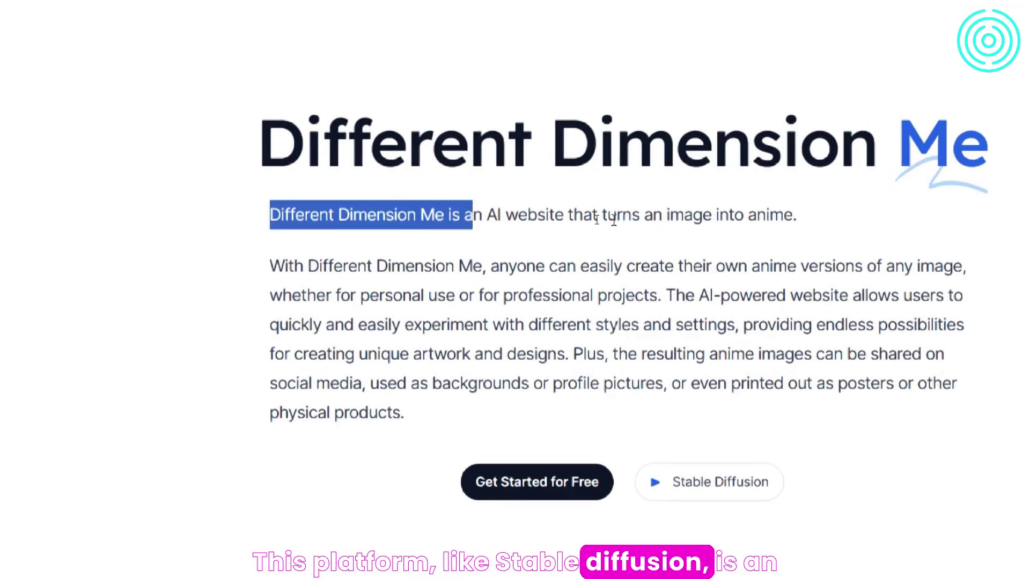
{"action": "left_click_drag", "start_coordinate": [614, 220], "coordinate": [783, 220]}
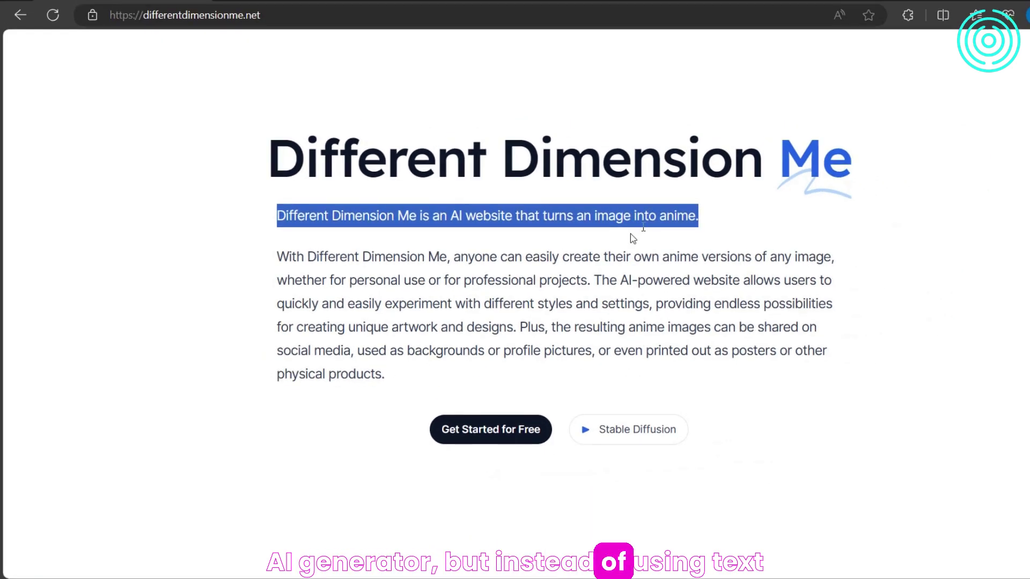
Browse the online anime conversion demo and its examples, then regenerate the Po images
{"action": "left_click", "coordinate": [479, 432]}
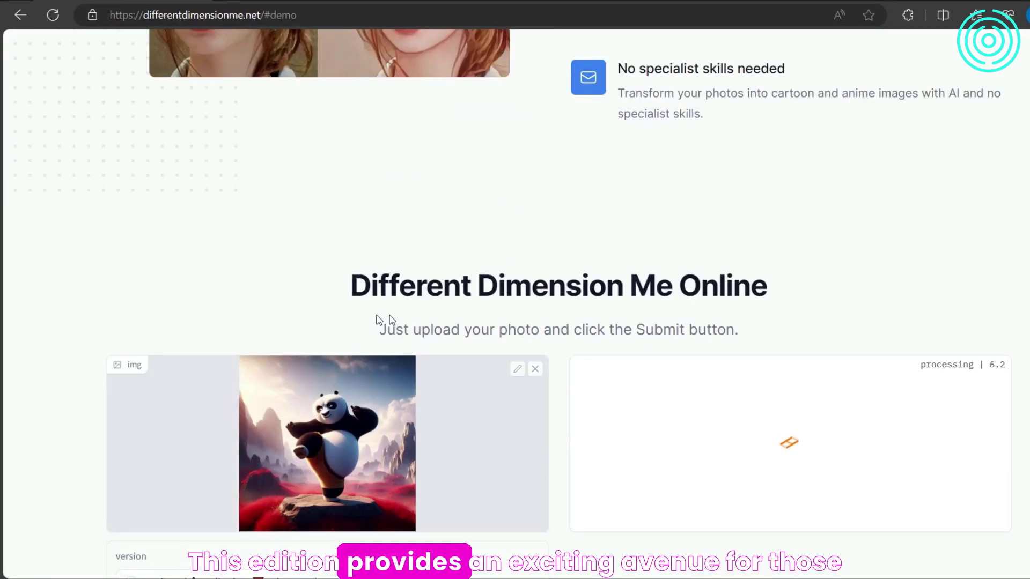
{"action": "scroll", "coordinate": [690, 361], "scroll_direction": "down", "scroll_amount": 3}
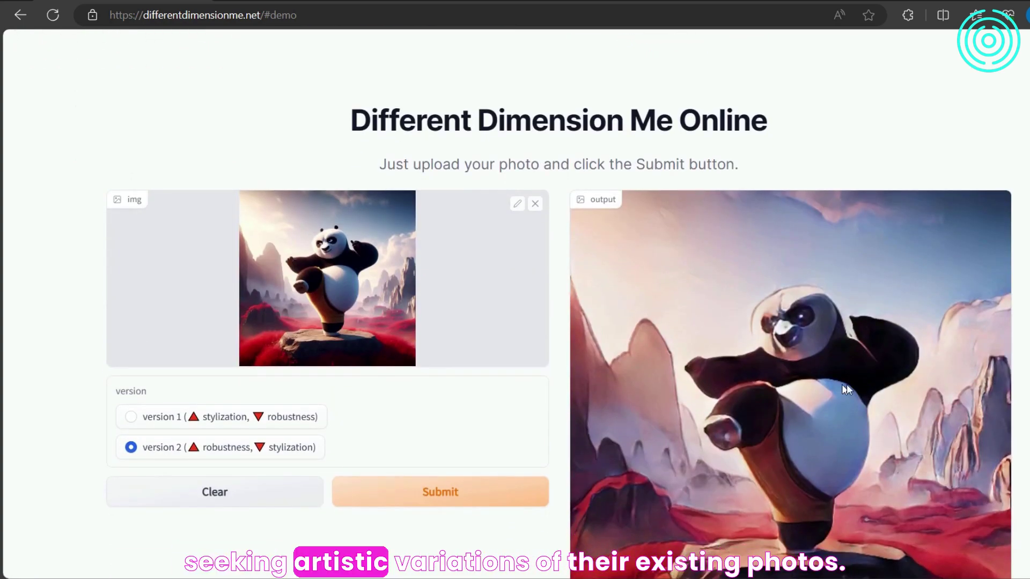
{"action": "scroll", "coordinate": [838, 385], "scroll_direction": "down", "scroll_amount": 3}
{"action": "scroll", "coordinate": [868, 372], "scroll_direction": "up", "scroll_amount": 3}
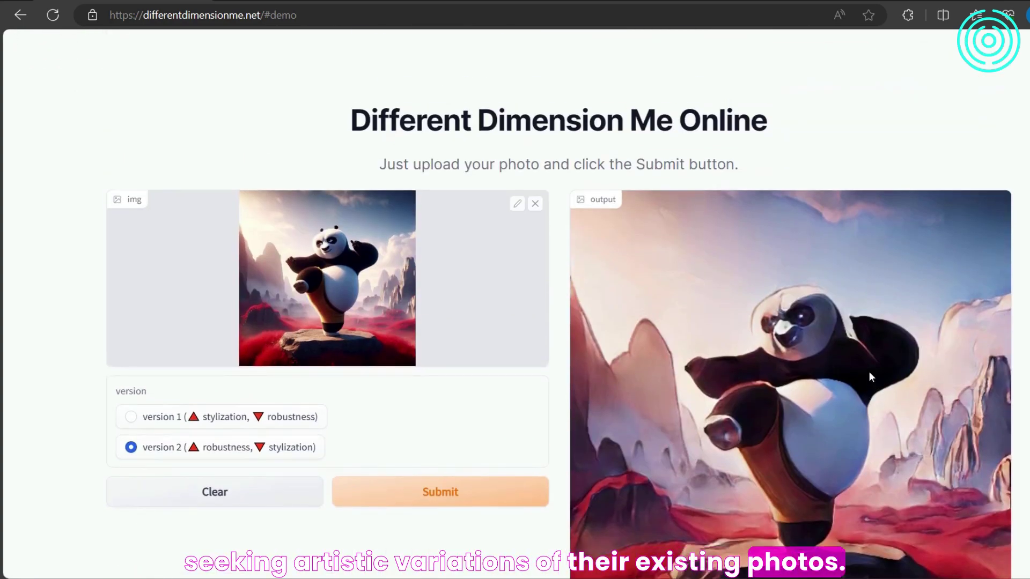
{"action": "scroll", "coordinate": [949, 290], "scroll_direction": "down", "scroll_amount": 10}
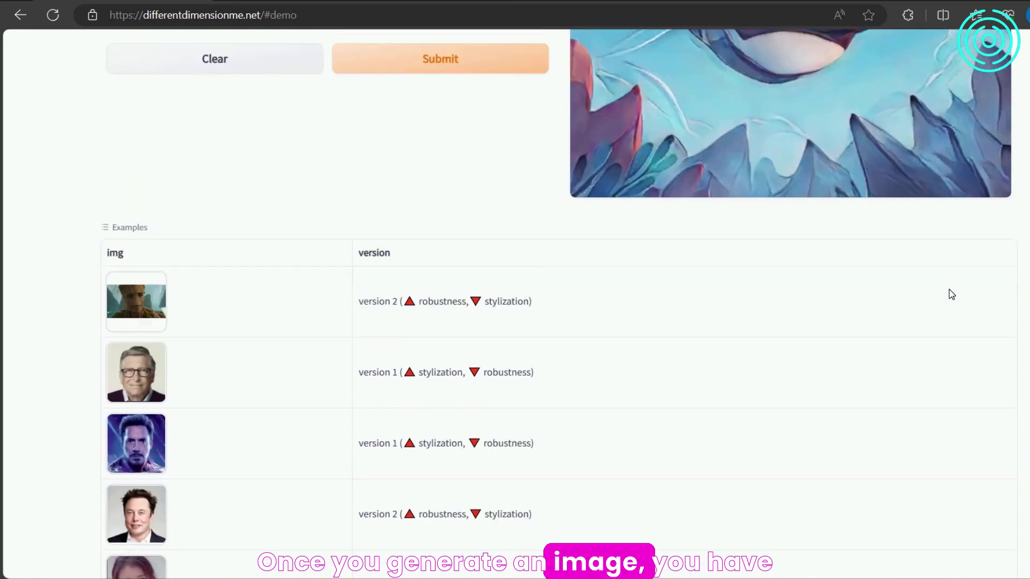
{"action": "scroll", "coordinate": [948, 288], "scroll_direction": "up", "scroll_amount": 10}
{"action": "scroll", "coordinate": [933, 300], "scroll_direction": "down", "scroll_amount": 2}
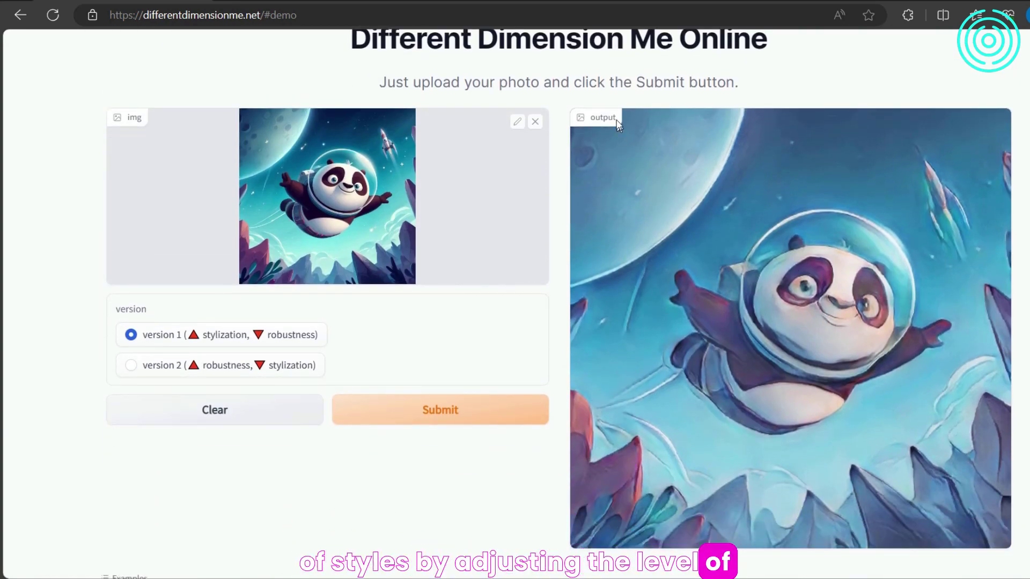
{"action": "scroll", "coordinate": [773, 284], "scroll_direction": "down", "scroll_amount": 1}
{"action": "scroll", "coordinate": [773, 283], "scroll_direction": "down", "scroll_amount": 15}
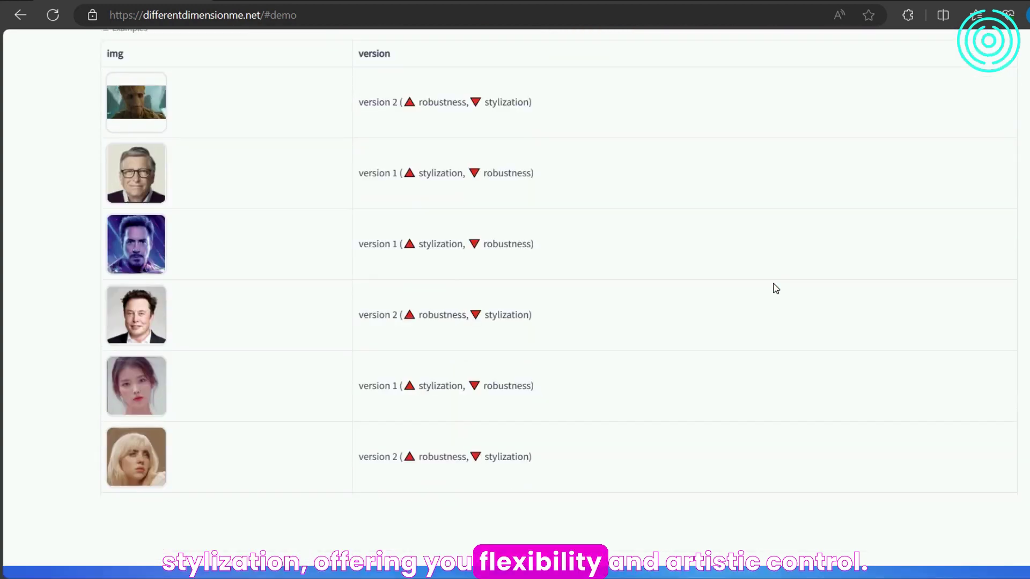
{"action": "scroll", "coordinate": [773, 282], "scroll_direction": "down", "scroll_amount": 3}
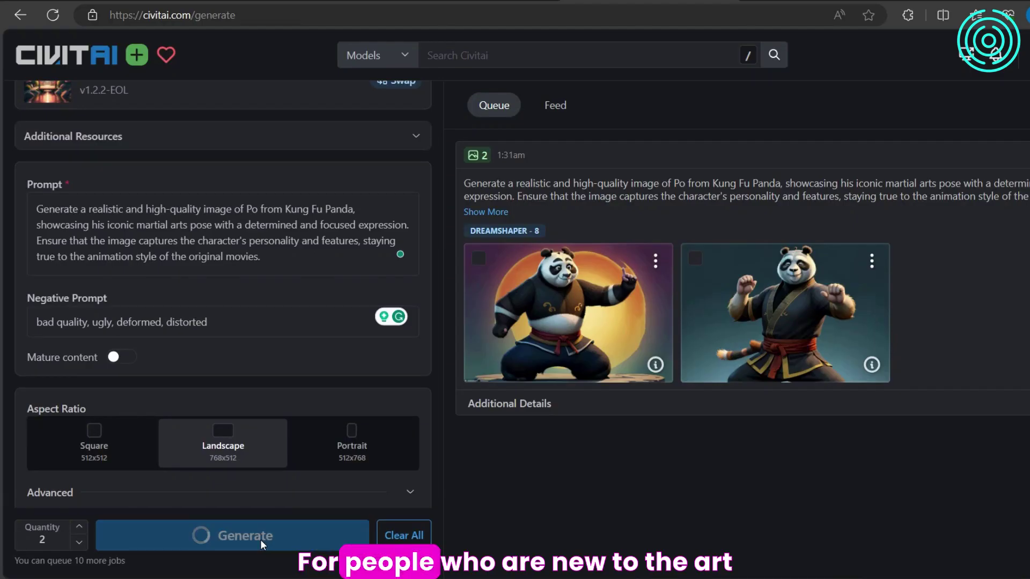
{"action": "left_click", "coordinate": [261, 545]}
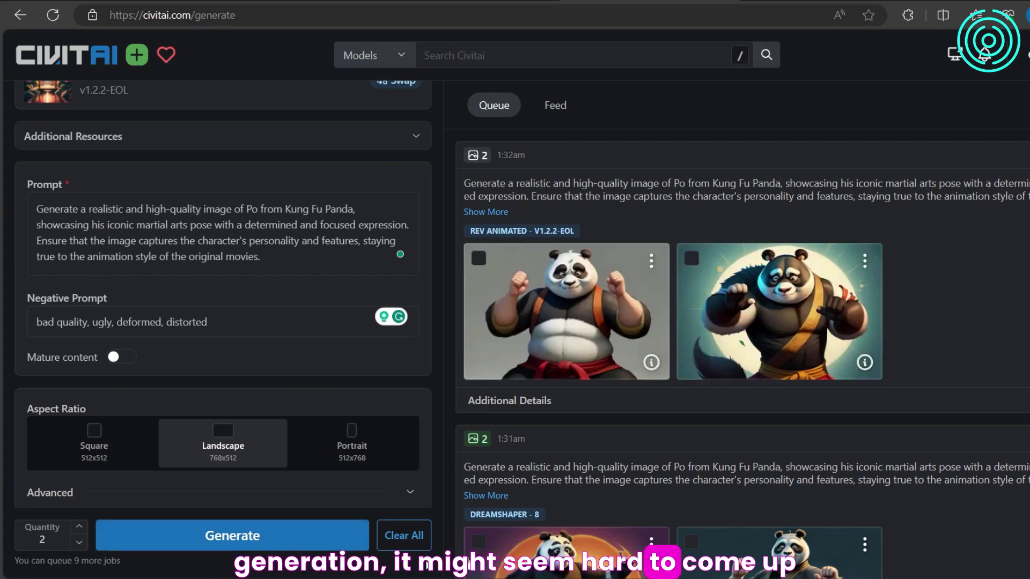
Review the new Po images full-size, then switch the model to Ether Real Mix 3.1
{"action": "left_click", "coordinate": [537, 341]}
{"action": "key", "text": "Right"}
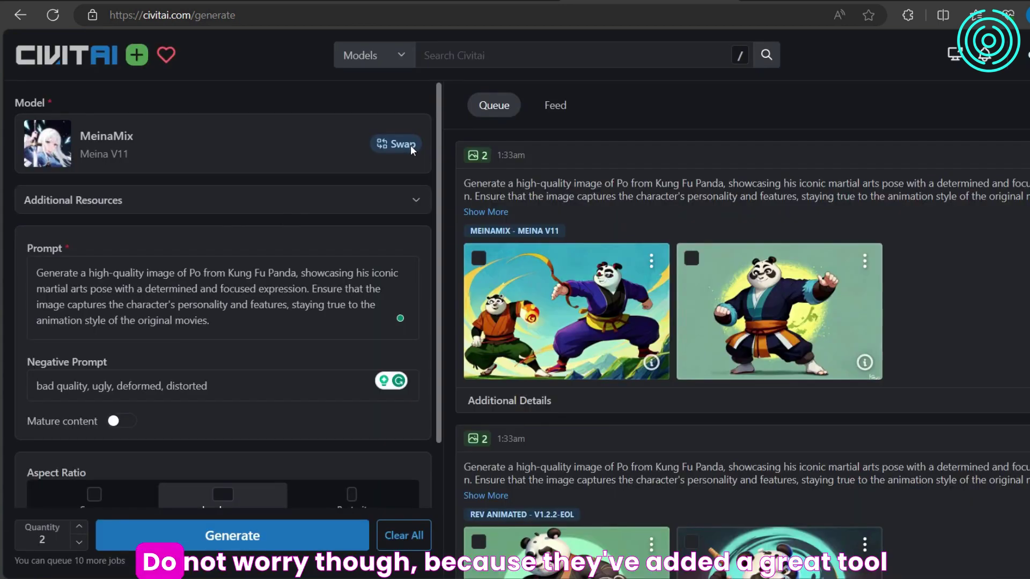
{"action": "left_click", "coordinate": [410, 145]}
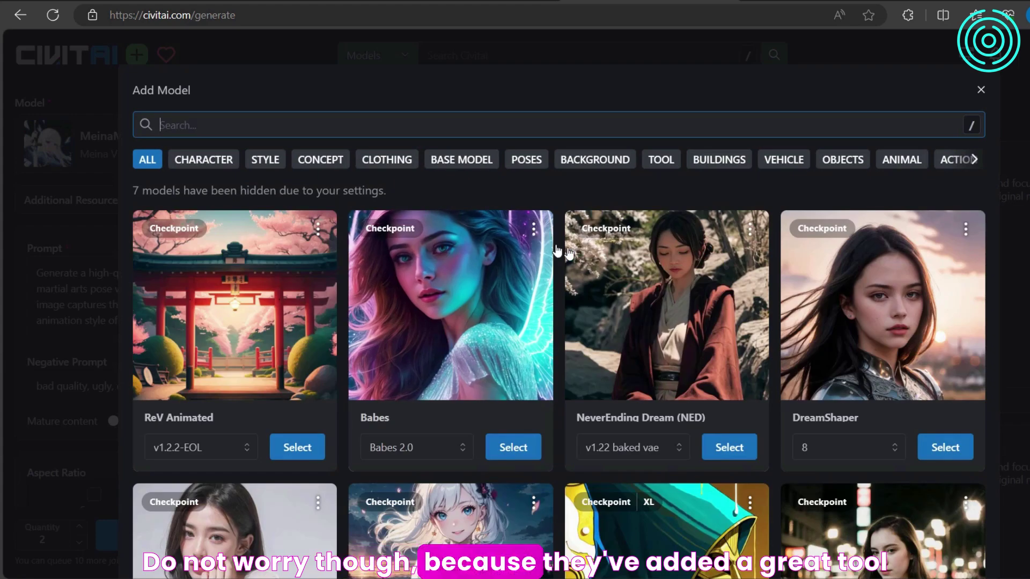
{"action": "scroll", "coordinate": [828, 283], "scroll_direction": "down", "scroll_amount": 3}
{"action": "scroll", "coordinate": [828, 282], "scroll_direction": "down", "scroll_amount": 5}
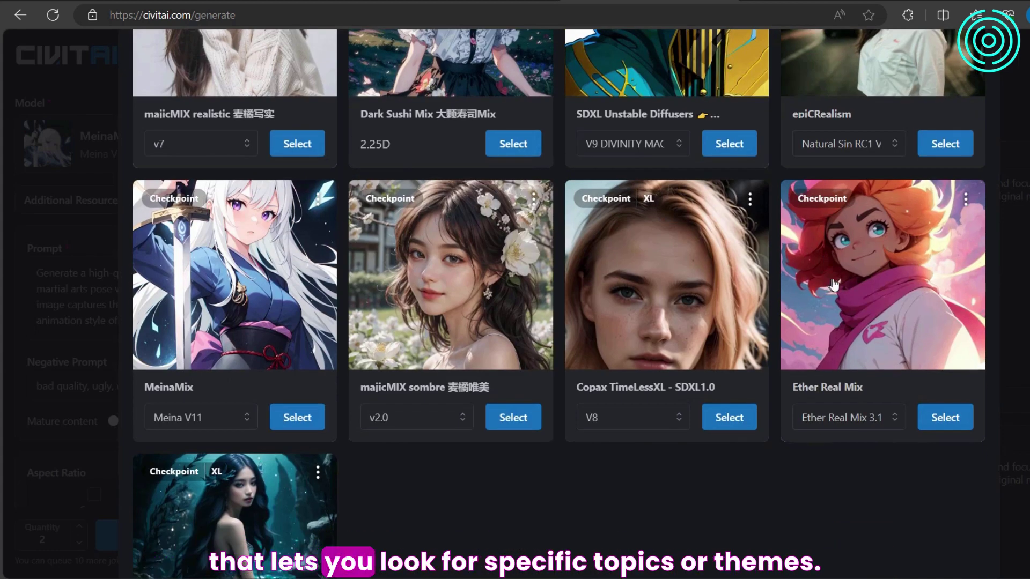
{"action": "left_click", "coordinate": [900, 299]}
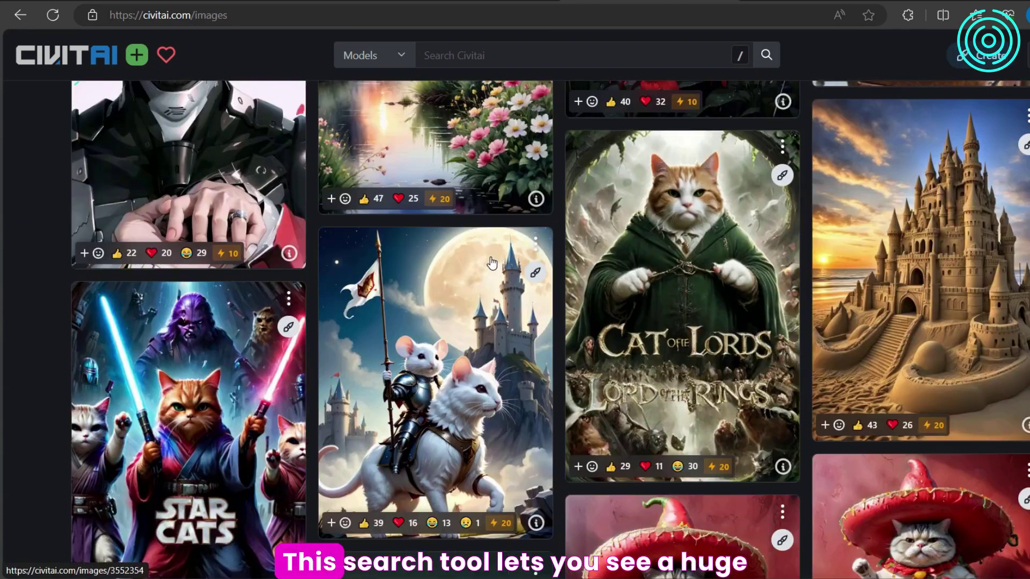
Scroll down through the Civitai Images gallery
{"action": "scroll", "coordinate": [492, 261], "scroll_direction": "down", "scroll_amount": 3}
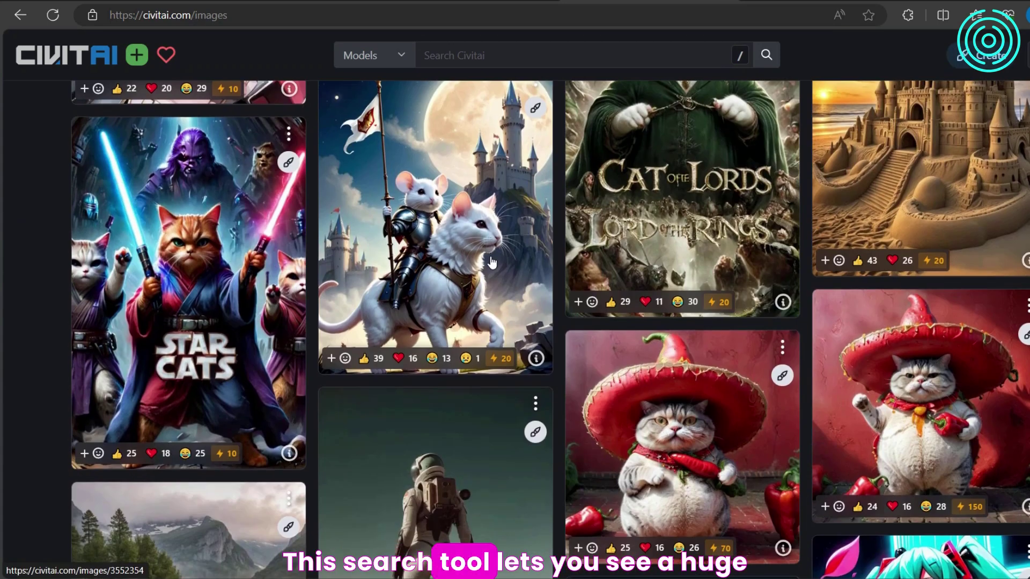
{"action": "scroll", "coordinate": [492, 261], "scroll_direction": "down", "scroll_amount": 2}
{"action": "scroll", "coordinate": [492, 262], "scroll_direction": "down", "scroll_amount": 6}
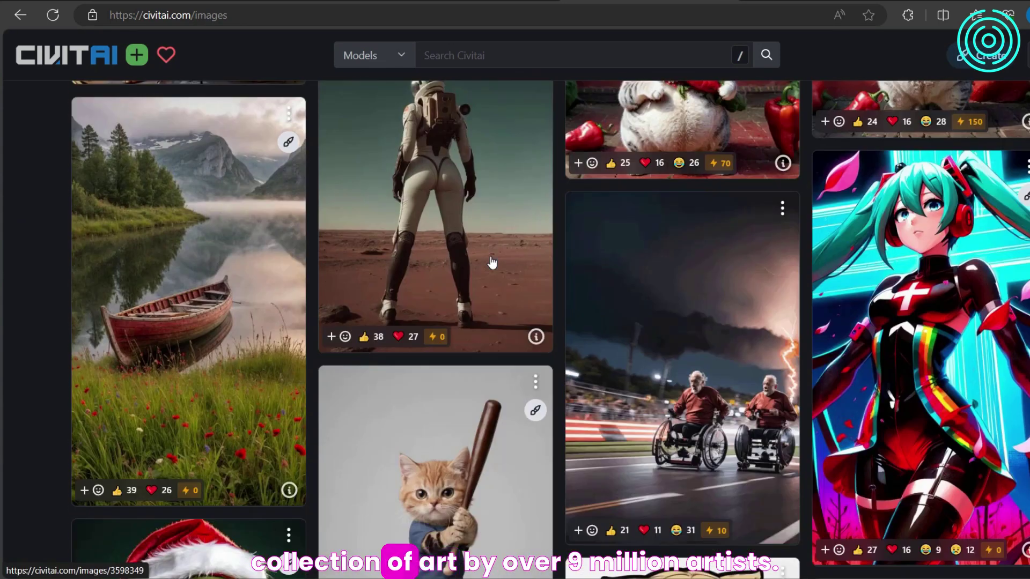
{"action": "scroll", "coordinate": [492, 262], "scroll_direction": "down", "scroll_amount": 3}
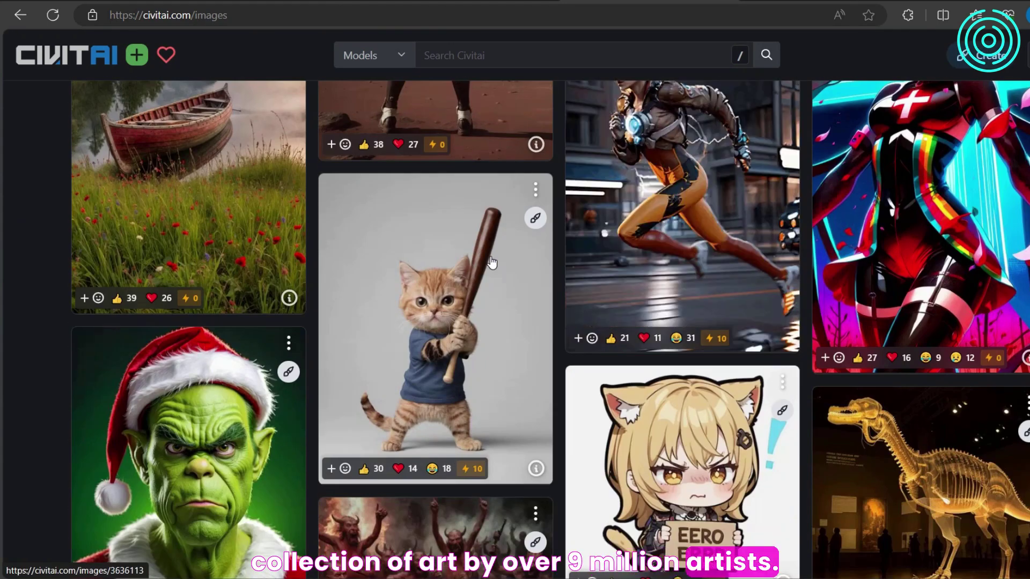
{"action": "scroll", "coordinate": [492, 262], "scroll_direction": "down", "scroll_amount": 3}
{"action": "scroll", "coordinate": [492, 262], "scroll_direction": "down", "scroll_amount": 3}
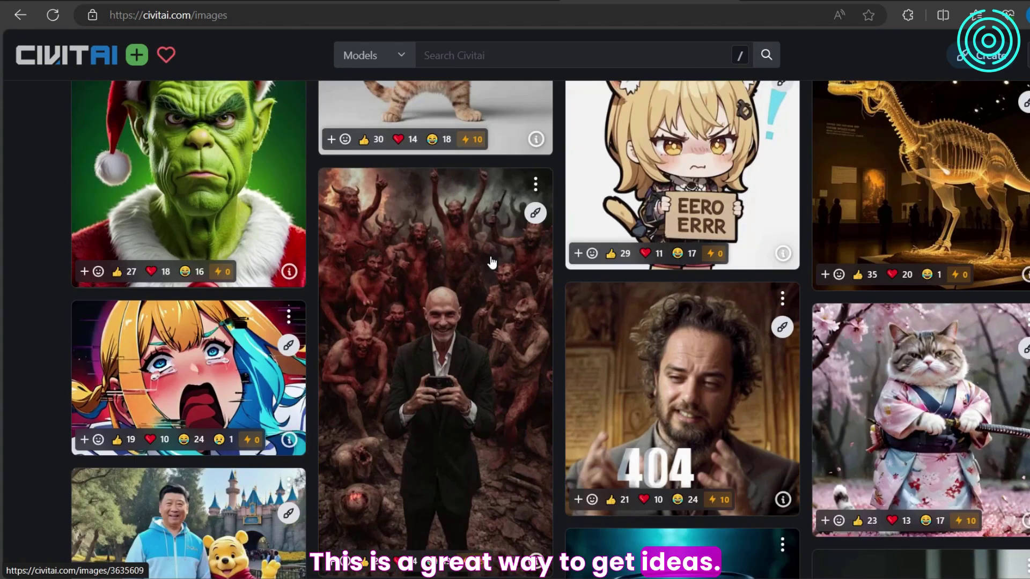
{"action": "scroll", "coordinate": [492, 262], "scroll_direction": "down", "scroll_amount": 2}
{"action": "scroll", "coordinate": [491, 262], "scroll_direction": "down", "scroll_amount": 1}
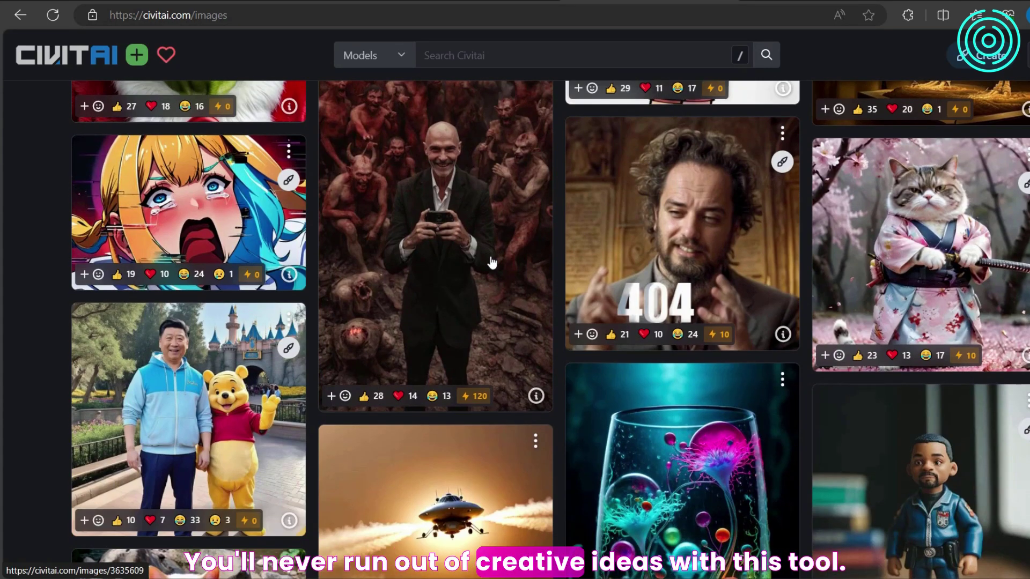
{"action": "scroll", "coordinate": [491, 262], "scroll_direction": "down", "scroll_amount": 2}
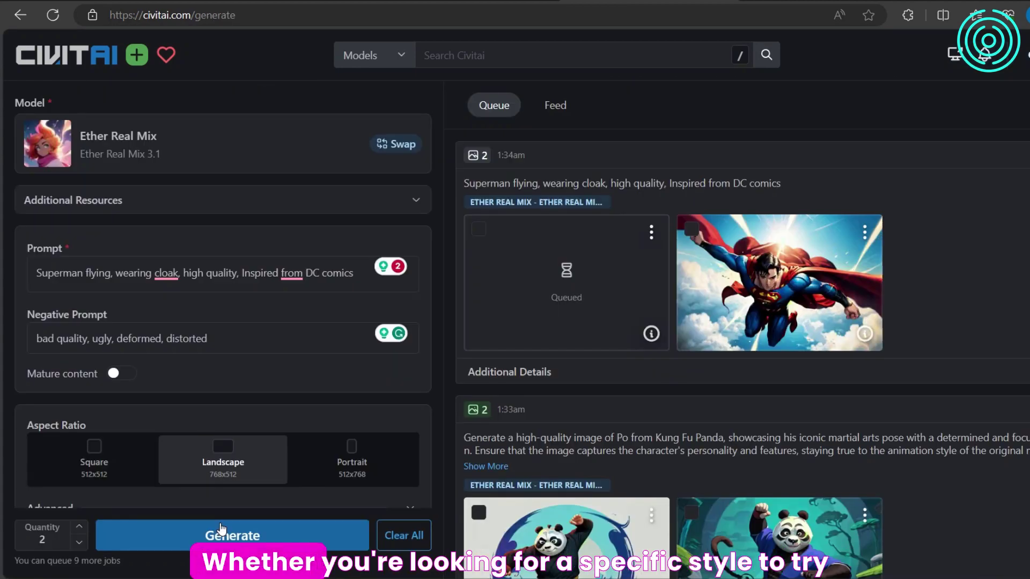
View two flying-Superman results full-screen and queue another Superman generation
{"action": "left_click", "coordinate": [621, 303]}
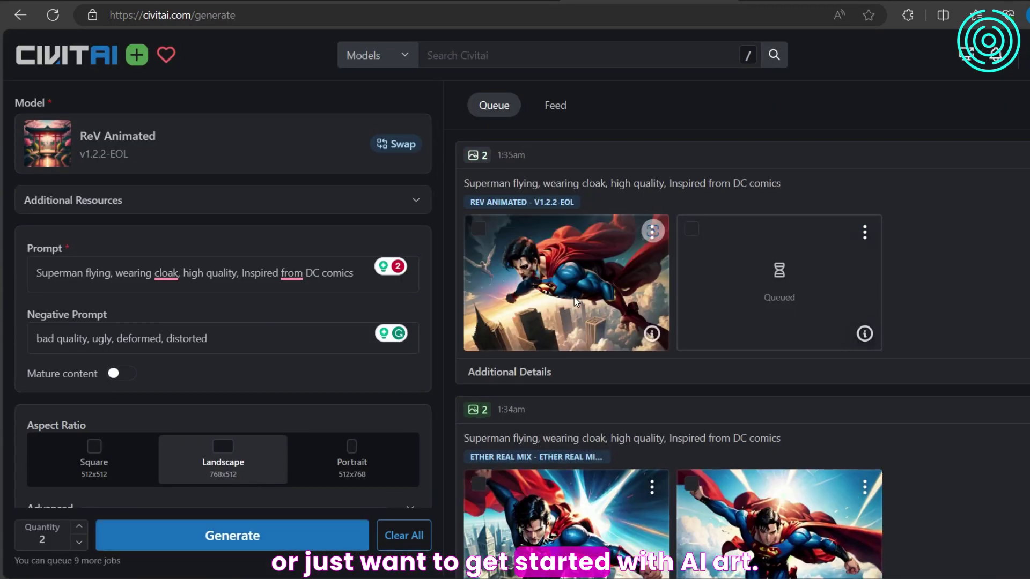
{"action": "left_click", "coordinate": [571, 296]}
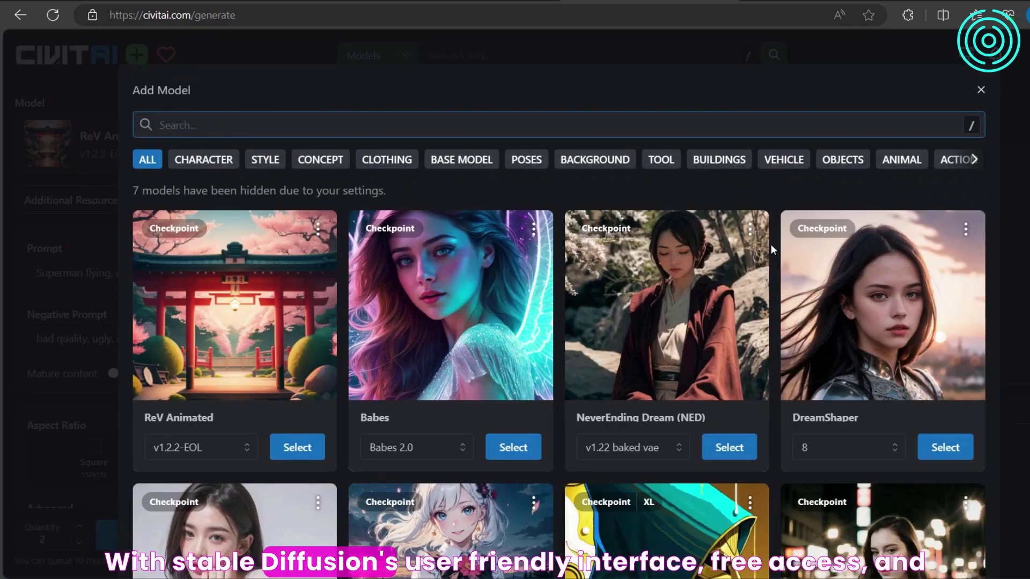
{"action": "scroll", "coordinate": [770, 244], "scroll_direction": "down", "scroll_amount": 5}
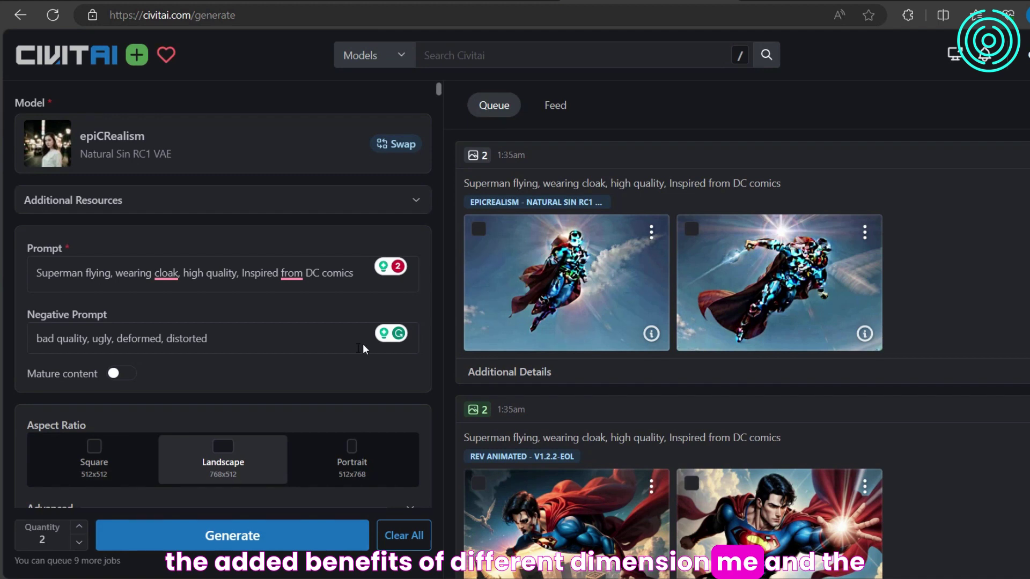
{"action": "left_click", "coordinate": [242, 536]}
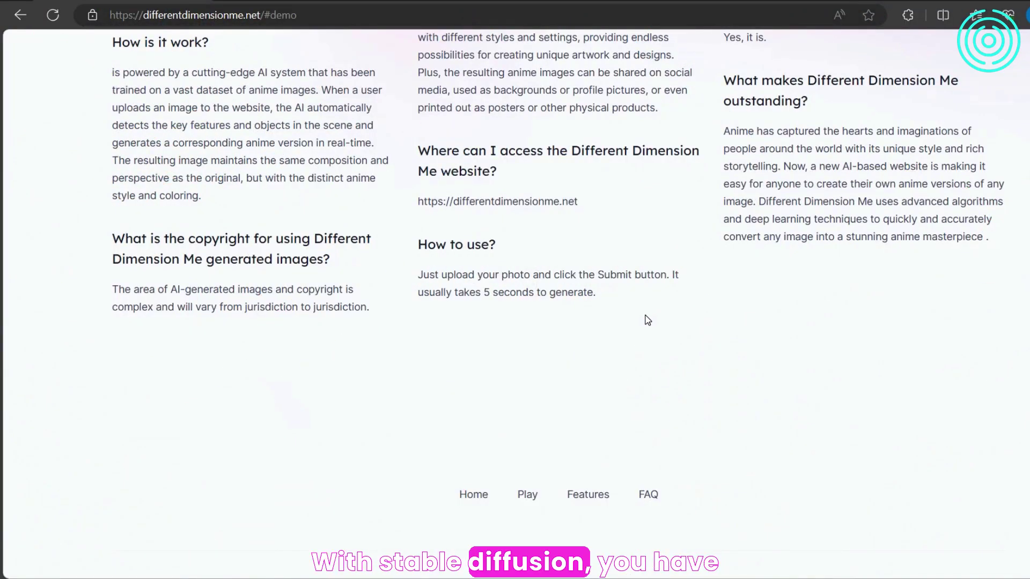
Scroll back up through the Different Dimension Me FAQ section
{"action": "scroll", "coordinate": [735, 285], "scroll_direction": "up", "scroll_amount": 1}
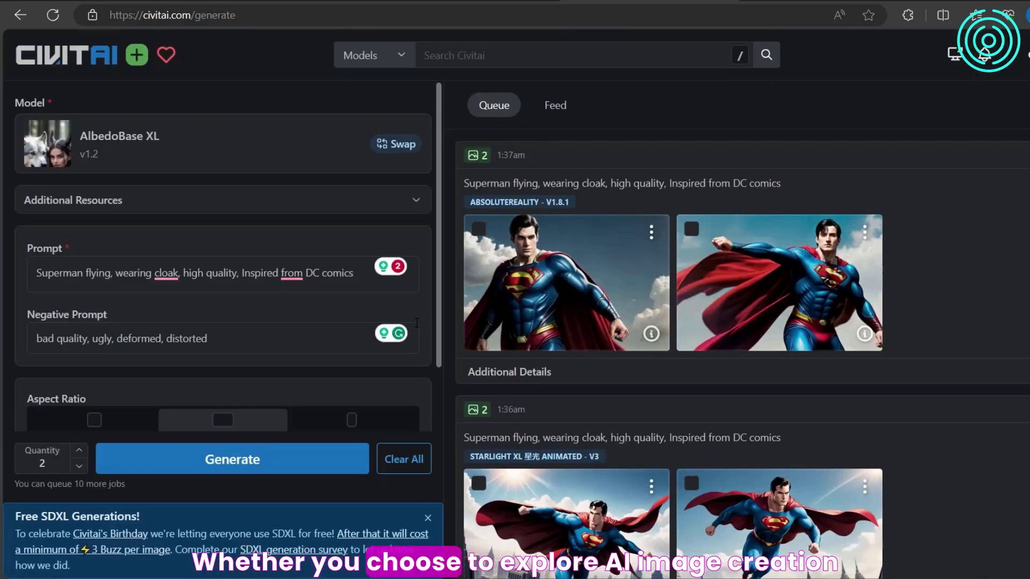
Generate Superman with AlbedoBase XL, switch to SXZ Luma, and view the comic Superman full-screen
{"action": "left_click", "coordinate": [227, 462]}
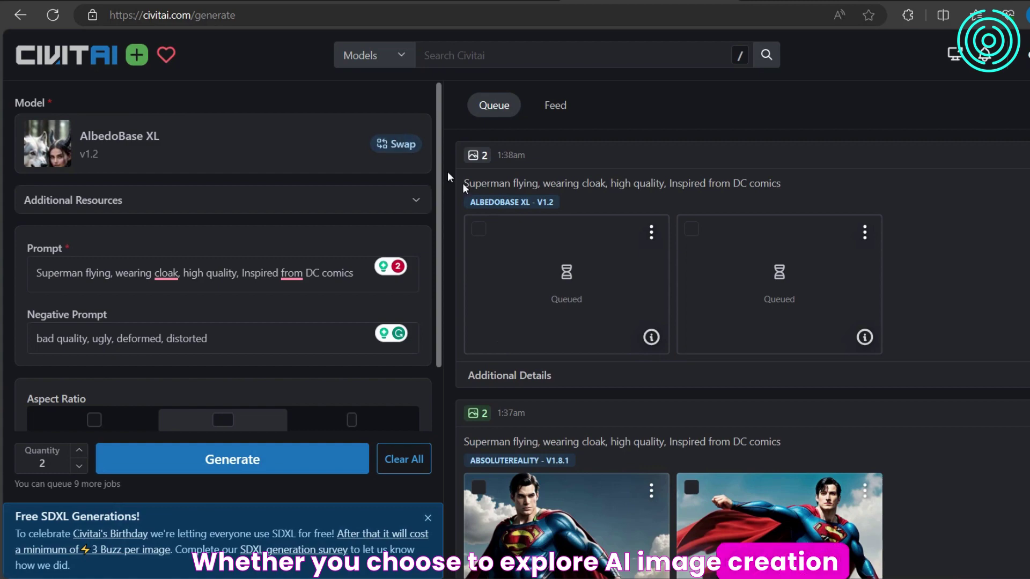
{"action": "left_click", "coordinate": [407, 144]}
{"action": "scroll", "coordinate": [622, 279], "scroll_direction": "down", "scroll_amount": 10}
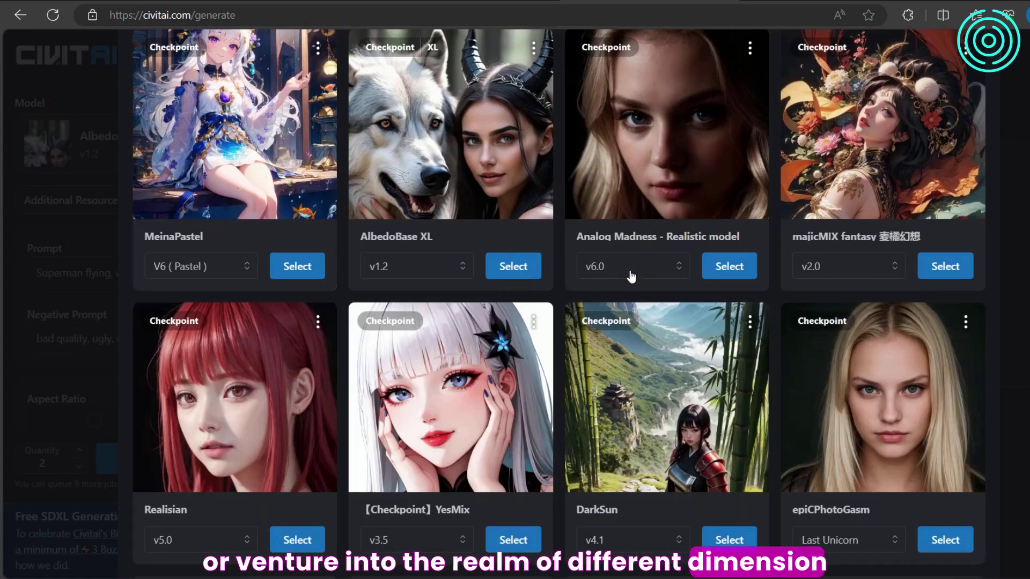
{"action": "scroll", "coordinate": [631, 276], "scroll_direction": "down", "scroll_amount": 10}
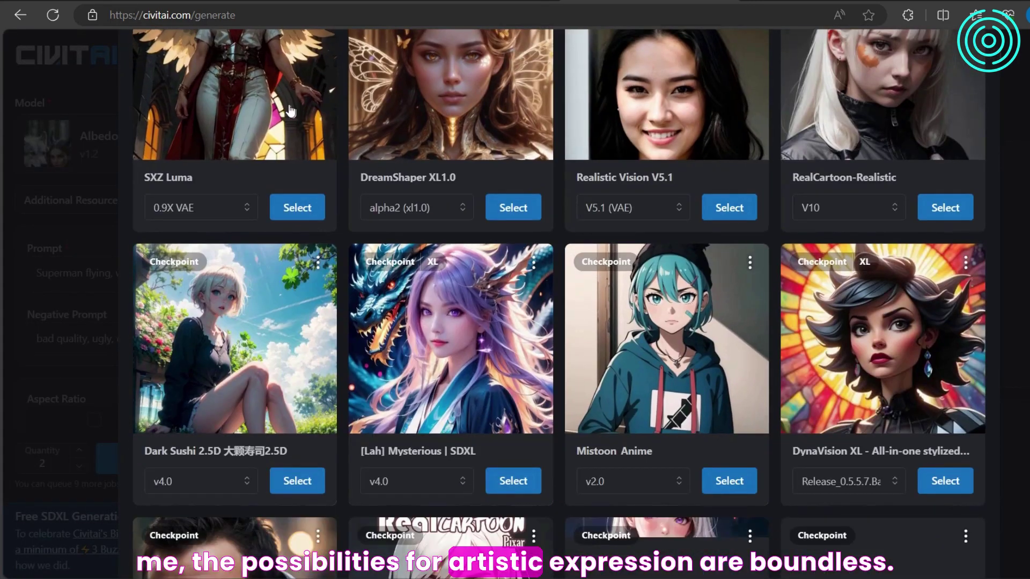
{"action": "left_click", "coordinate": [304, 116]}
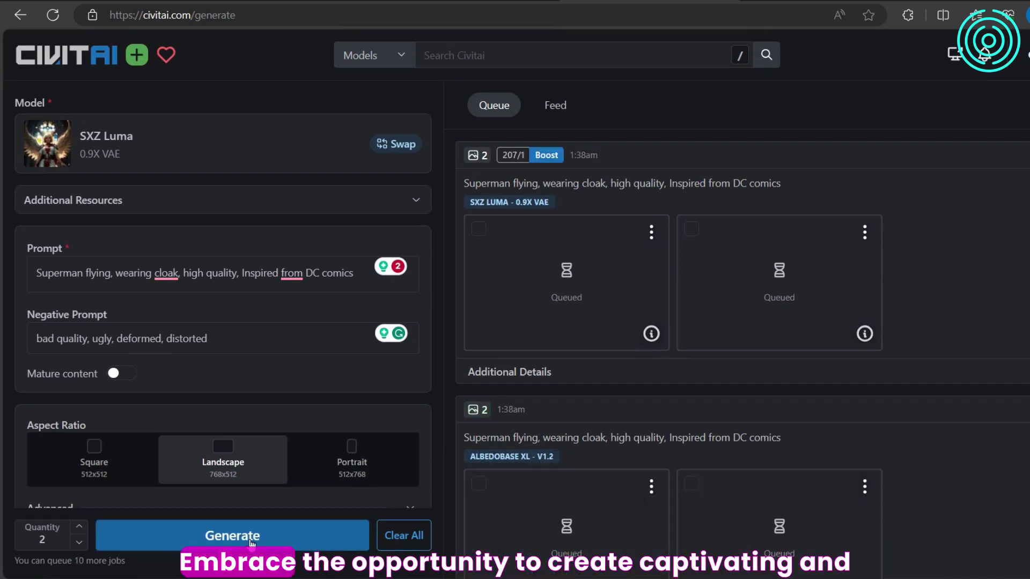
{"action": "left_click", "coordinate": [587, 532]}
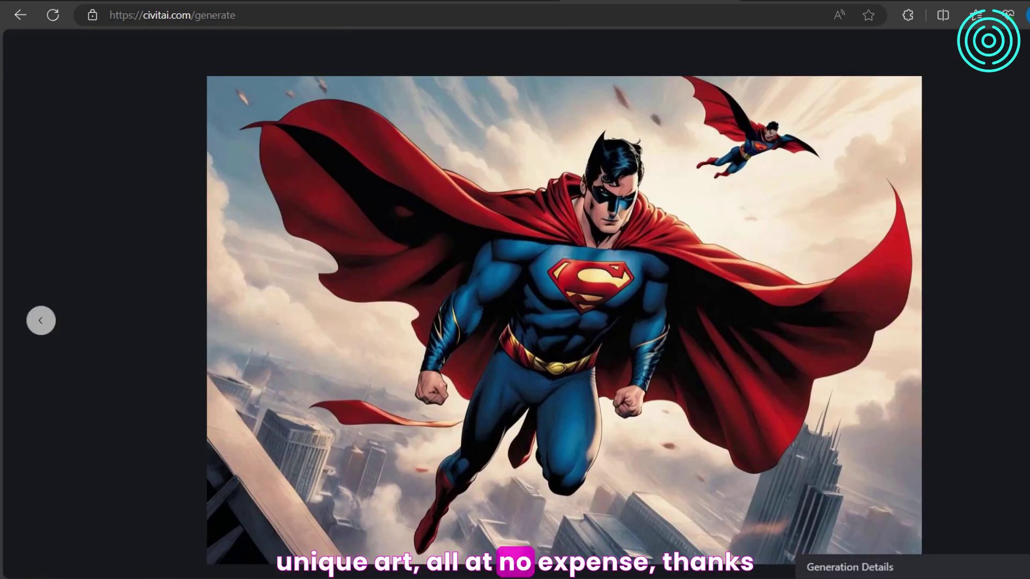
Show the realistic Superman among clouds, then close the full-screen viewer
{"action": "key", "text": "Right"}
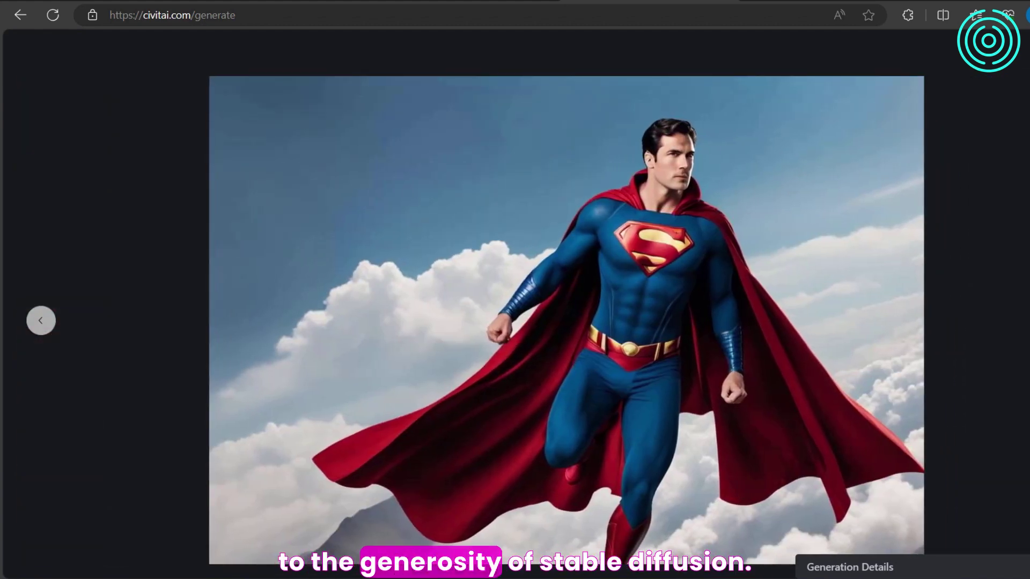
{"action": "key", "text": "Escape"}
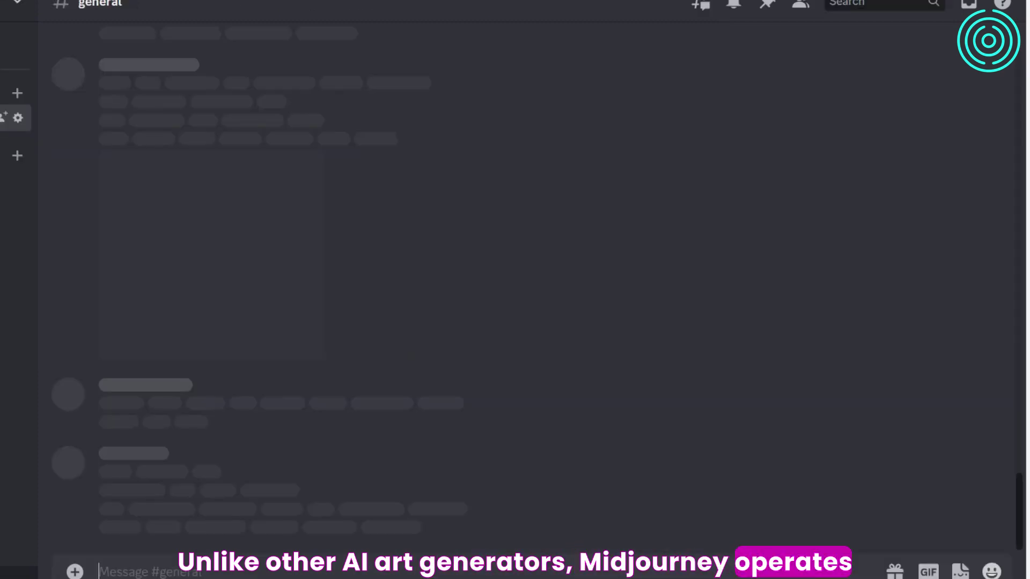
Enlarge and close the Eren Yeager image grid twice while scrolling #general
{"action": "scroll", "coordinate": [380, 330], "scroll_direction": "up", "scroll_amount": 15}
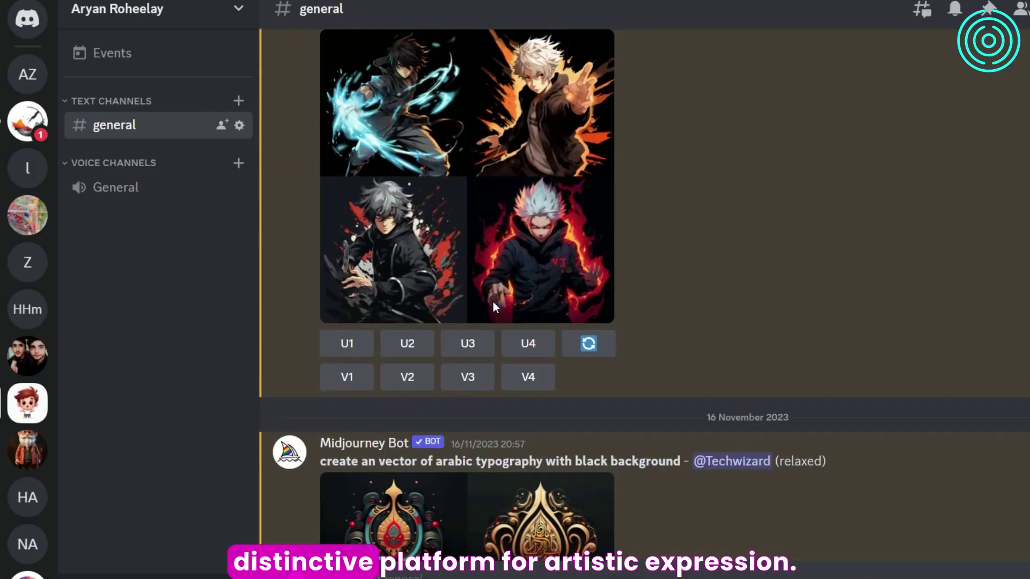
{"action": "scroll", "coordinate": [494, 301], "scroll_direction": "down", "scroll_amount": 5}
{"action": "left_click", "coordinate": [488, 334]}
{"action": "left_click", "coordinate": [1008, 349]}
{"action": "scroll", "coordinate": [623, 288], "scroll_direction": "up", "scroll_amount": 4}
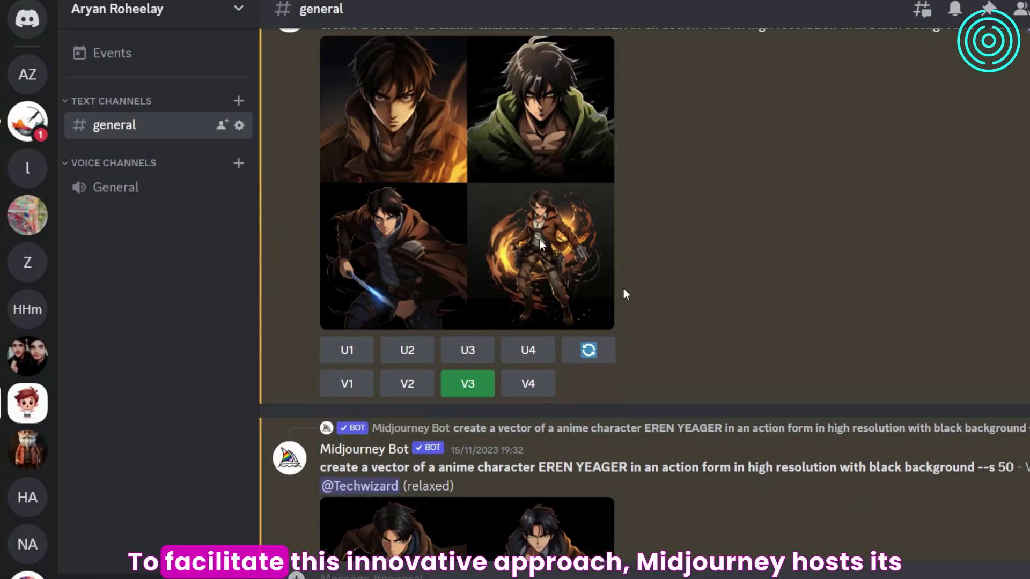
{"action": "left_click", "coordinate": [481, 198]}
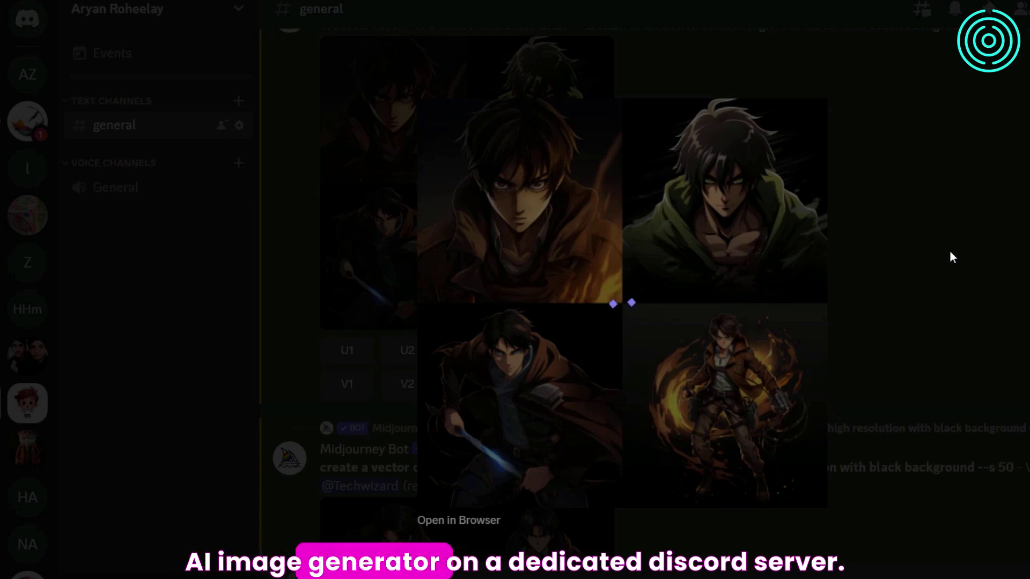
{"action": "left_click", "coordinate": [947, 252]}
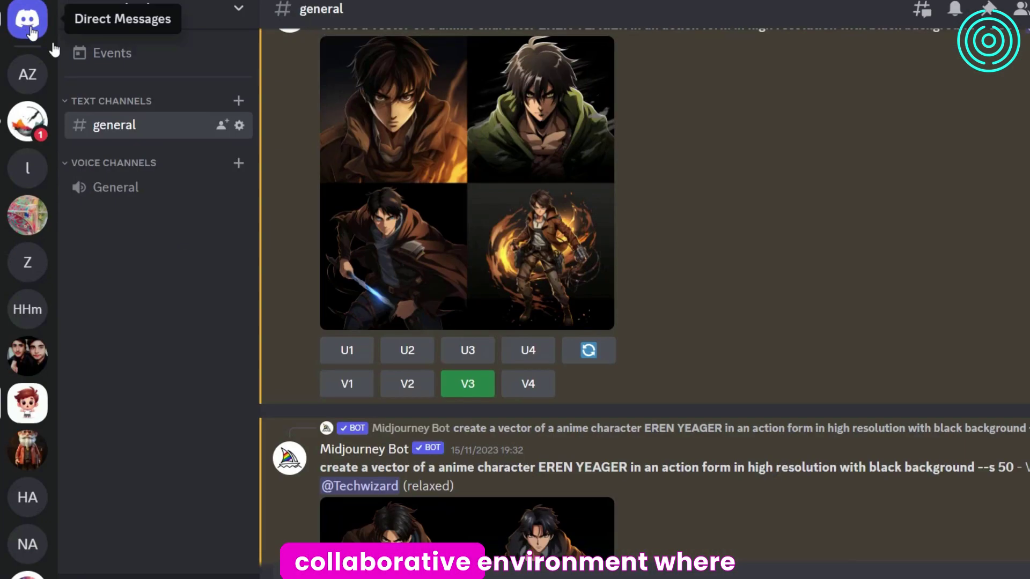
View the Levi Ackerman grid enlarged, then the upscaled dragon illustration
{"action": "scroll", "coordinate": [816, 281], "scroll_direction": "down", "scroll_amount": 10}
{"action": "left_click", "coordinate": [491, 258]}
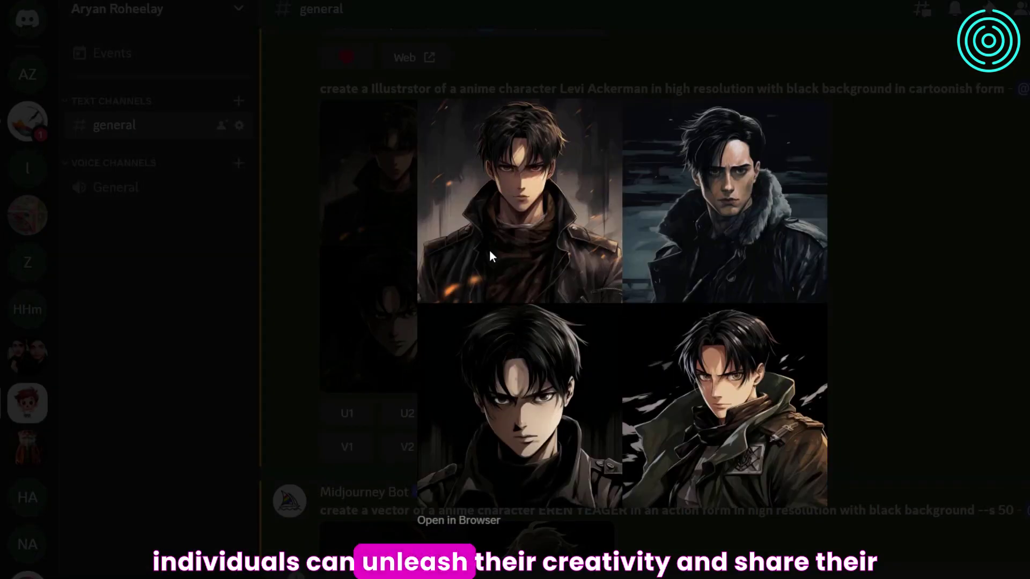
{"action": "left_click", "coordinate": [890, 310]}
{"action": "scroll", "coordinate": [884, 308], "scroll_direction": "up", "scroll_amount": 7}
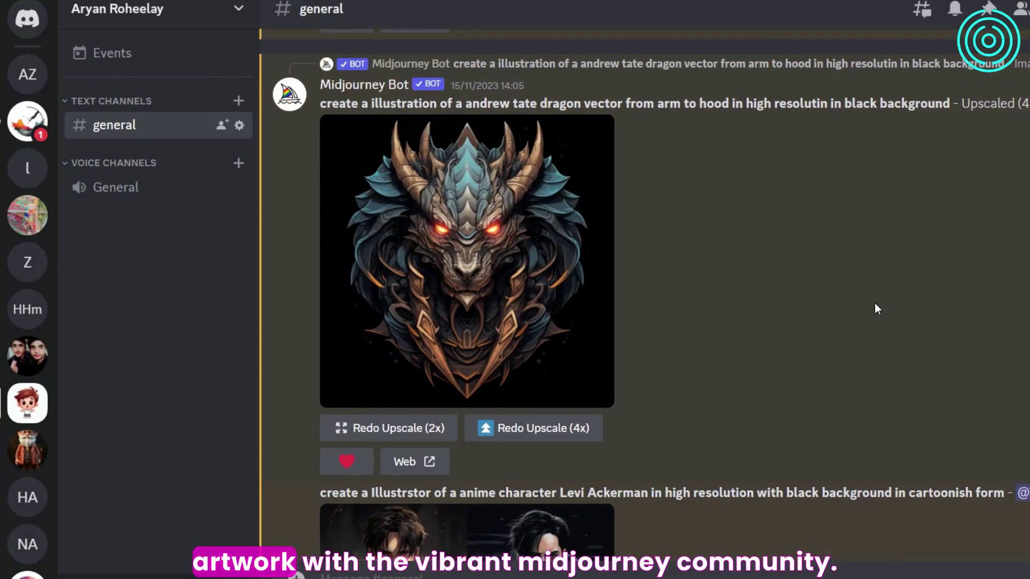
{"action": "left_click", "coordinate": [468, 266]}
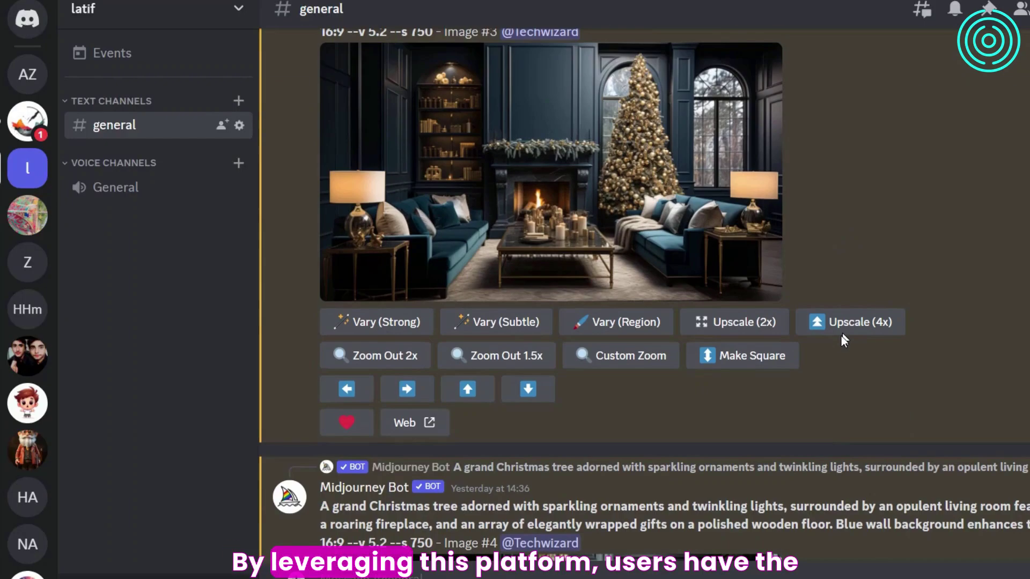
{"action": "scroll", "coordinate": [840, 335], "scroll_direction": "down", "scroll_amount": 5}
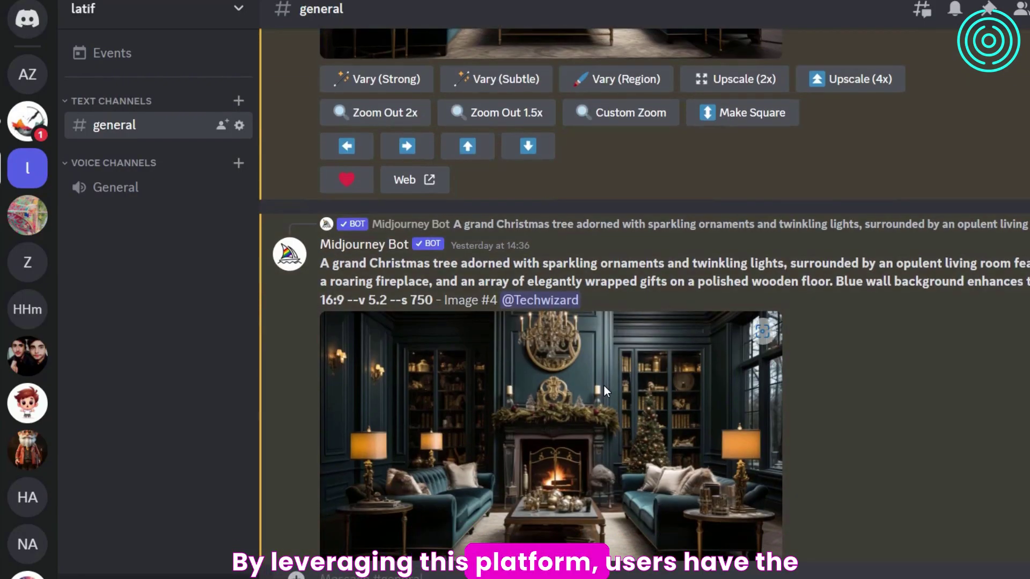
Enlarge two Christmas living-room renders in turn, then switch to the other server
{"action": "left_click", "coordinate": [604, 385]}
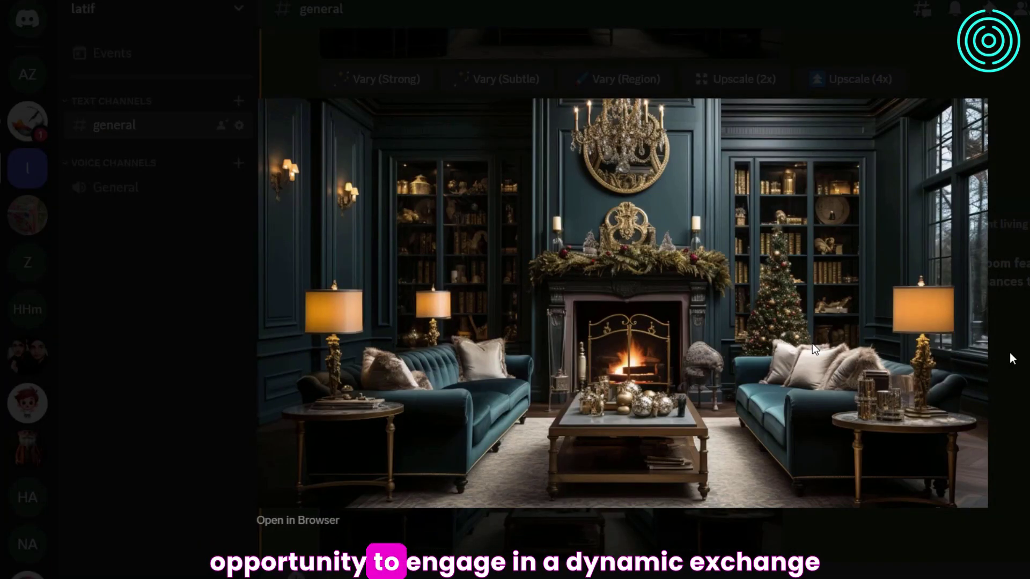
{"action": "key", "text": "Escape"}
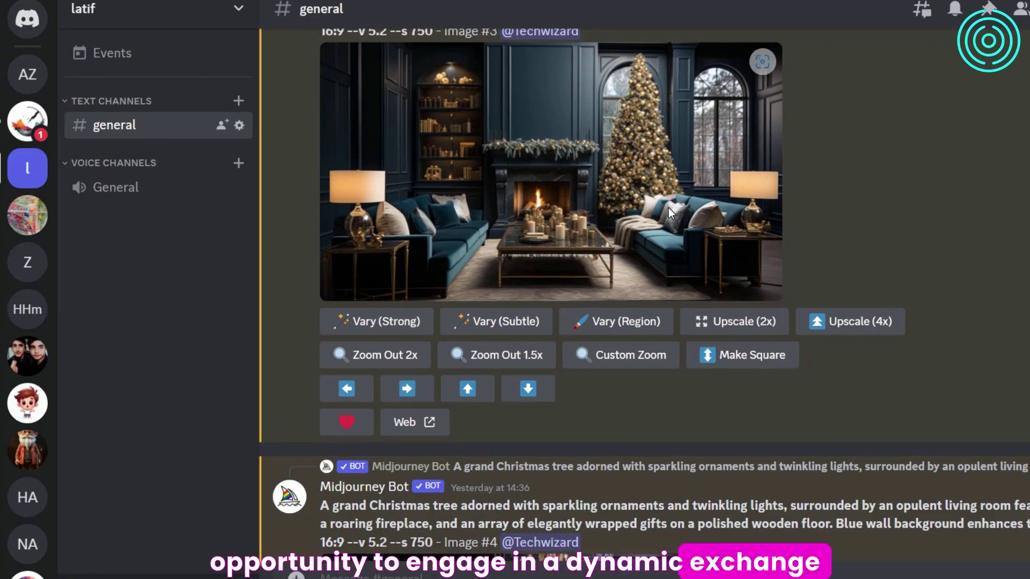
{"action": "left_click", "coordinate": [669, 214]}
{"action": "key", "text": "Escape"}
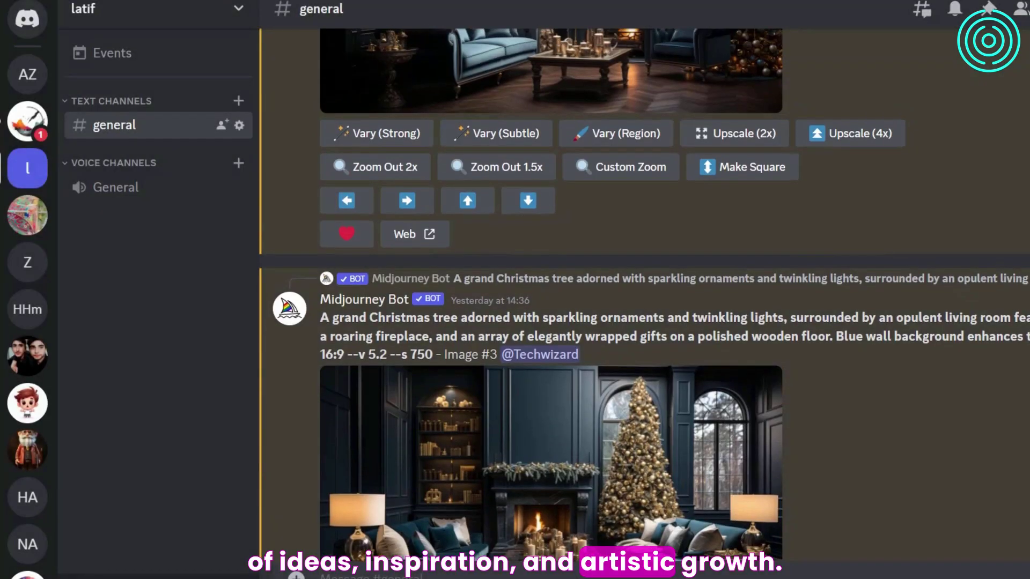
{"action": "scroll", "coordinate": [852, 310], "scroll_direction": "up", "scroll_amount": 15}
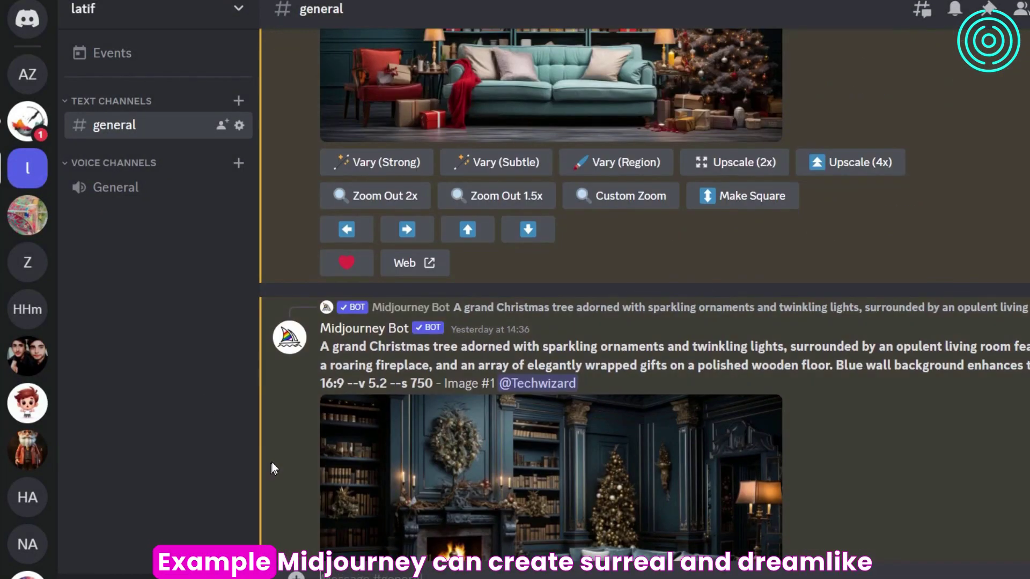
{"action": "left_click", "coordinate": [26, 265]}
Enlarge and close the vector portraits, quotes design and English quotes image grids
{"action": "left_click", "coordinate": [486, 273]}
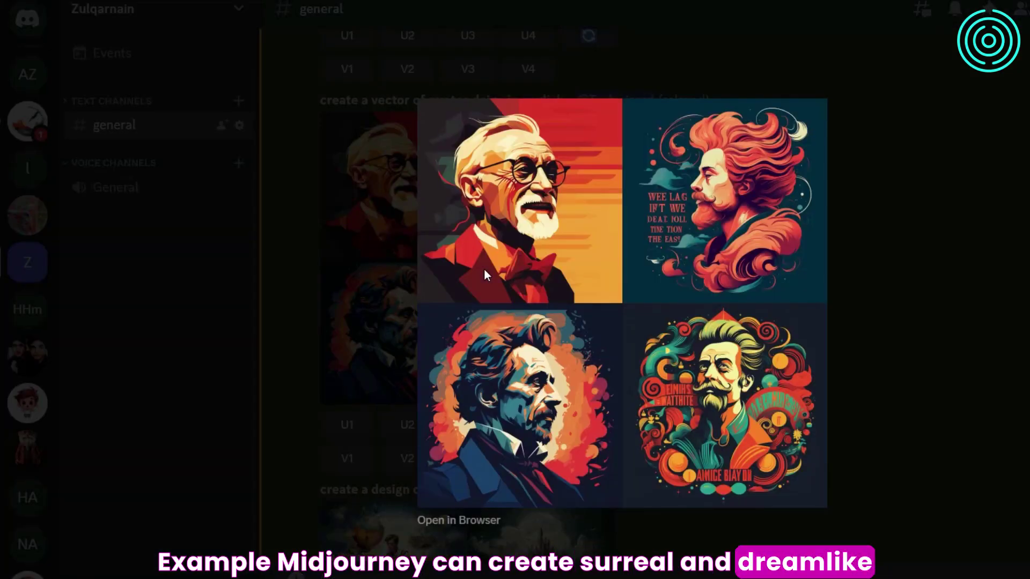
{"action": "left_click", "coordinate": [920, 340]}
{"action": "scroll", "coordinate": [671, 325], "scroll_direction": "up", "scroll_amount": 4}
{"action": "scroll", "coordinate": [671, 325], "scroll_direction": "up", "scroll_amount": 4}
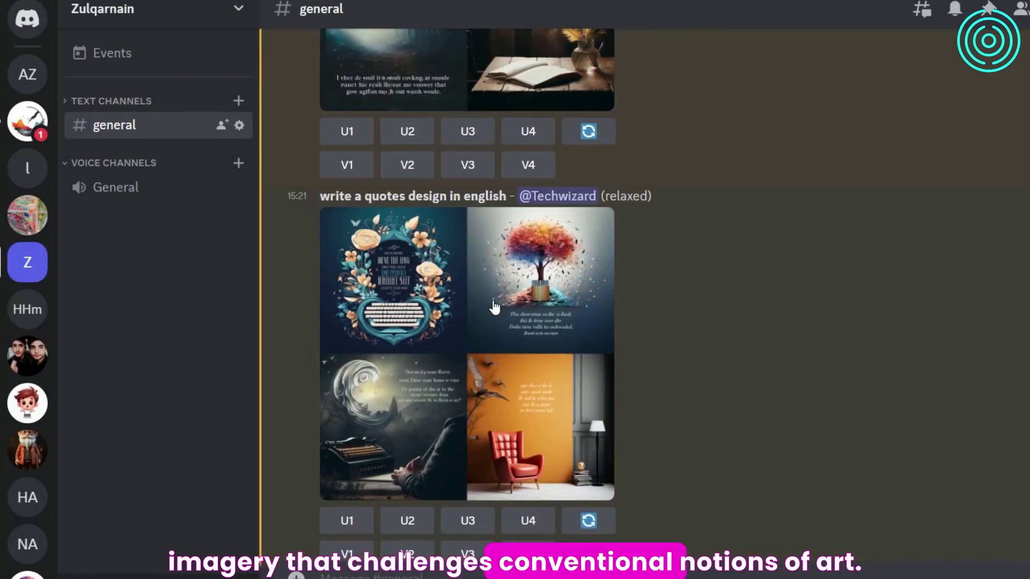
{"action": "left_click", "coordinate": [491, 298]}
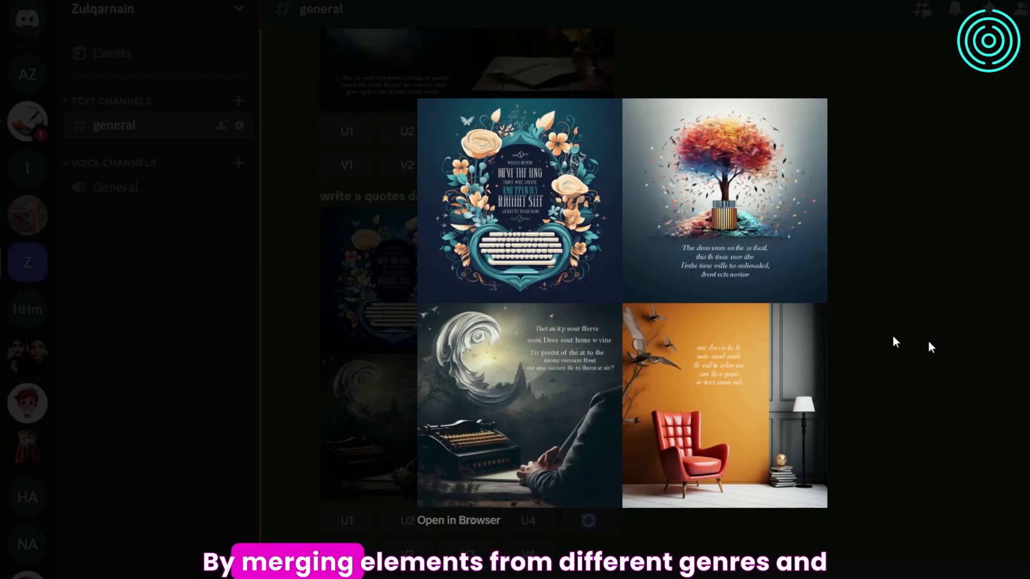
{"action": "left_click", "coordinate": [929, 339]}
{"action": "left_click", "coordinate": [538, 228]}
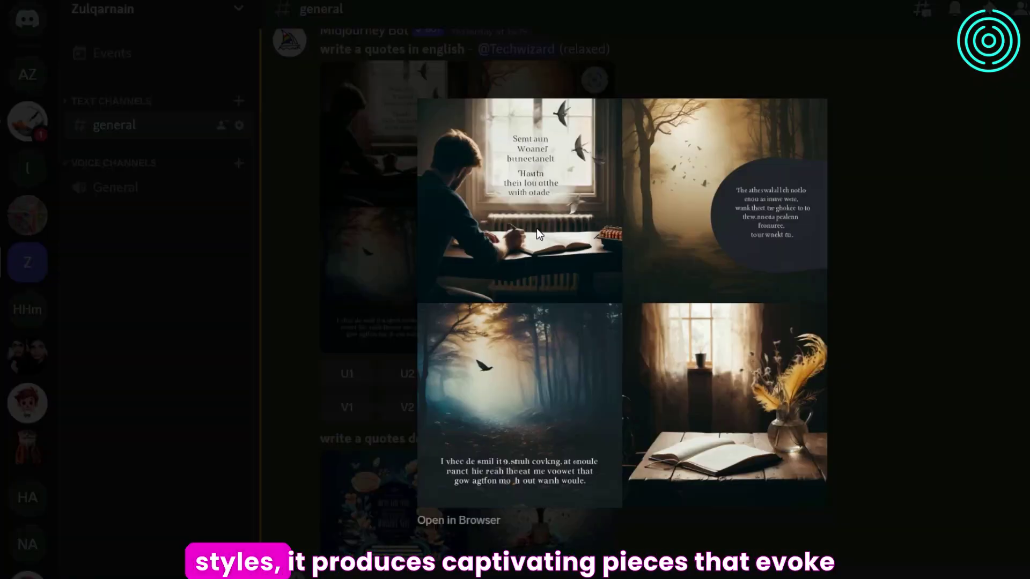
{"action": "left_click", "coordinate": [933, 273]}
View the anime portrait, red and white faces, and tattoo face grids enlarged
{"action": "scroll", "coordinate": [695, 301], "scroll_direction": "up", "scroll_amount": 4}
{"action": "scroll", "coordinate": [696, 299], "scroll_direction": "up", "scroll_amount": 4}
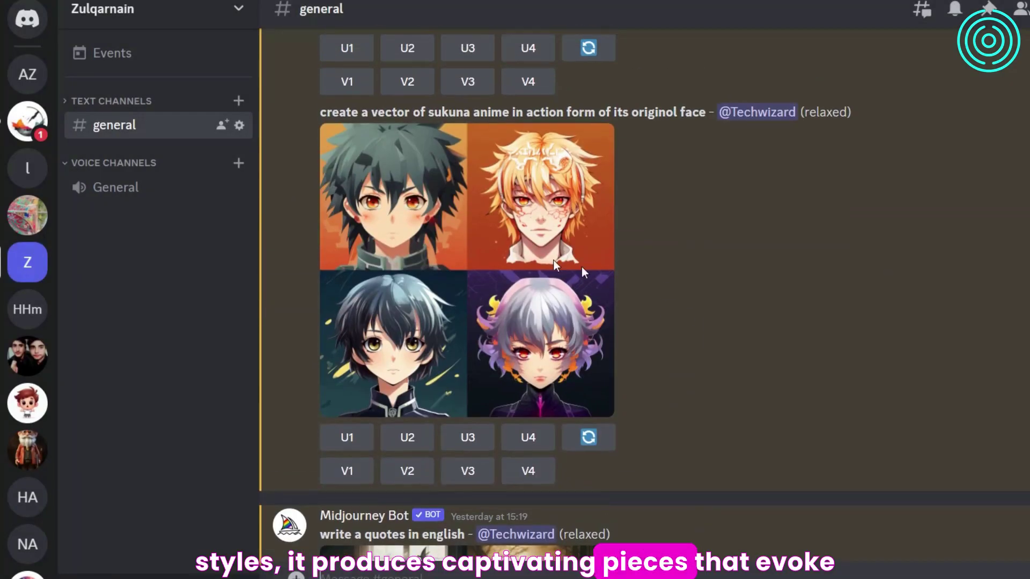
{"action": "left_click", "coordinate": [517, 250]}
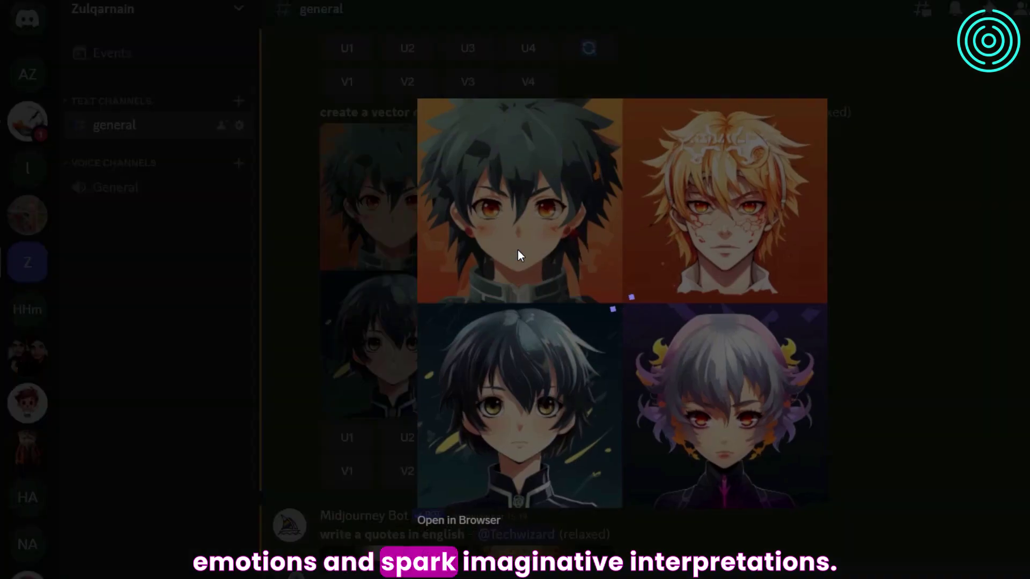
{"action": "left_click", "coordinate": [832, 301]}
{"action": "scroll", "coordinate": [822, 304], "scroll_direction": "up", "scroll_amount": 8}
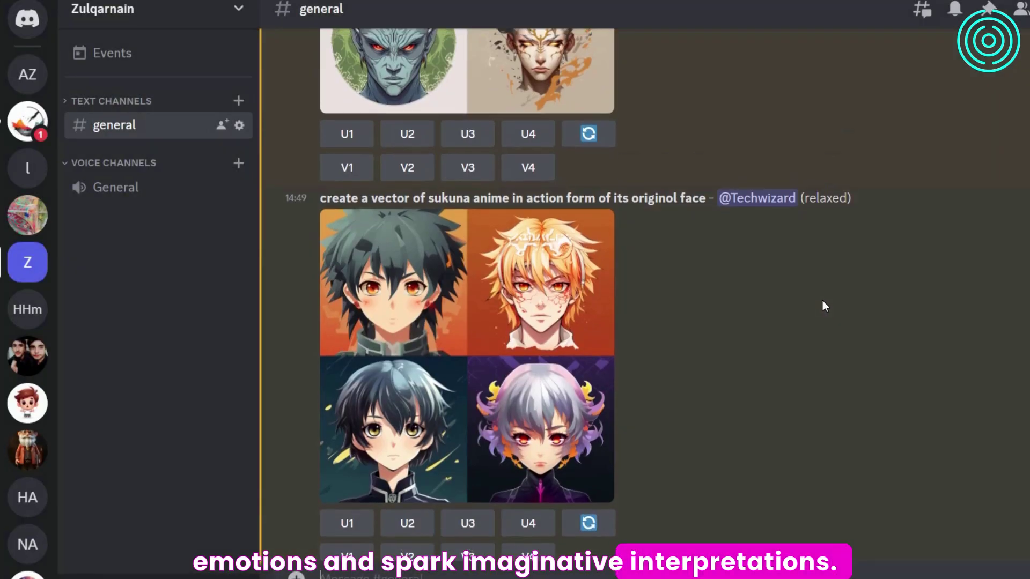
{"action": "left_click", "coordinate": [467, 365]}
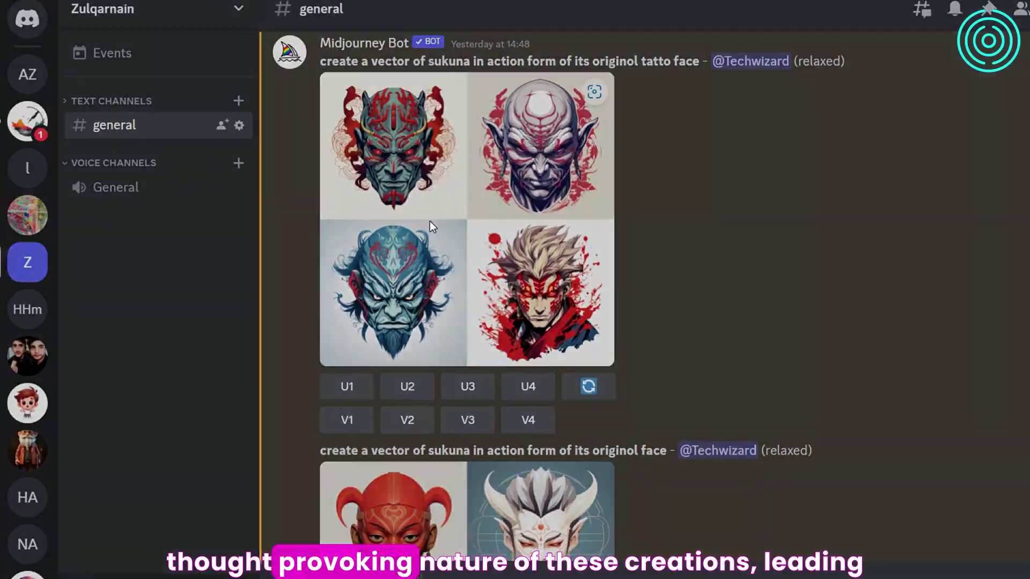
{"action": "left_click", "coordinate": [430, 221]}
{"action": "left_click", "coordinate": [954, 301]}
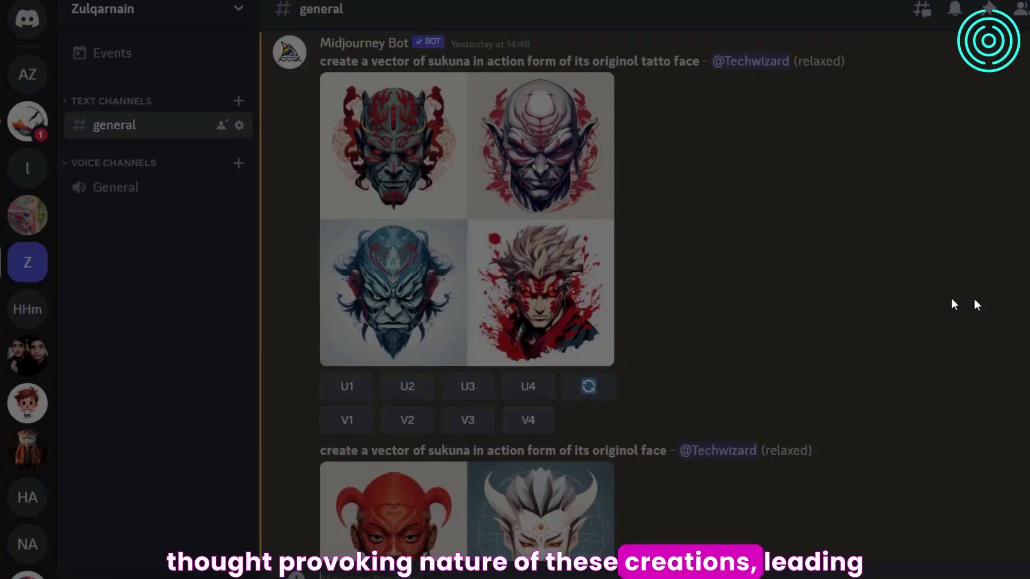
Enlarge and close the white-haired anime character grid and the Ryomen Sukuna action grid
{"action": "scroll", "coordinate": [764, 284], "scroll_direction": "up", "scroll_amount": 6}
{"action": "left_click", "coordinate": [446, 260]}
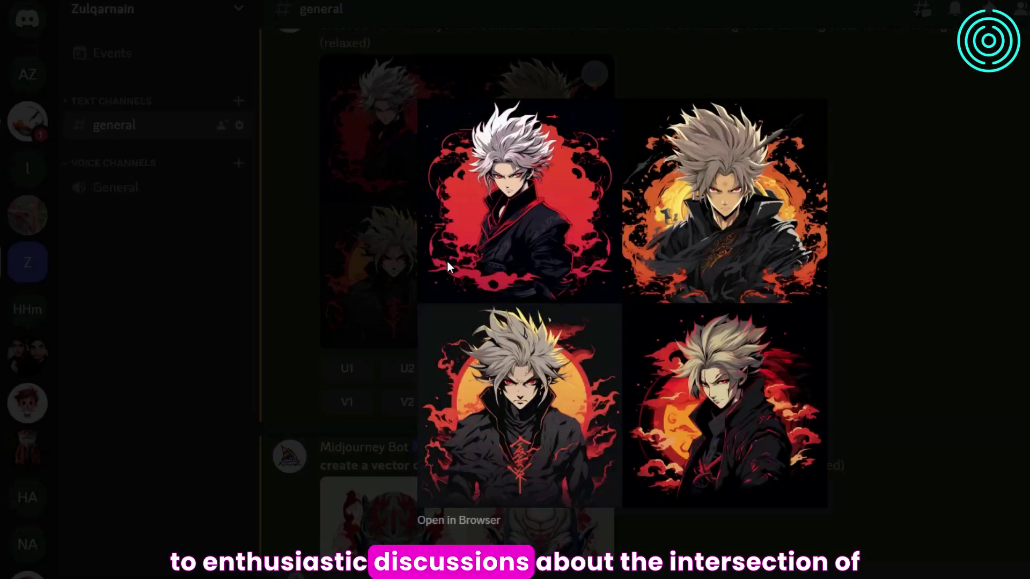
{"action": "left_click", "coordinate": [794, 307]}
{"action": "scroll", "coordinate": [766, 300], "scroll_direction": "up", "scroll_amount": 5}
{"action": "scroll", "coordinate": [766, 304], "scroll_direction": "up", "scroll_amount": 1}
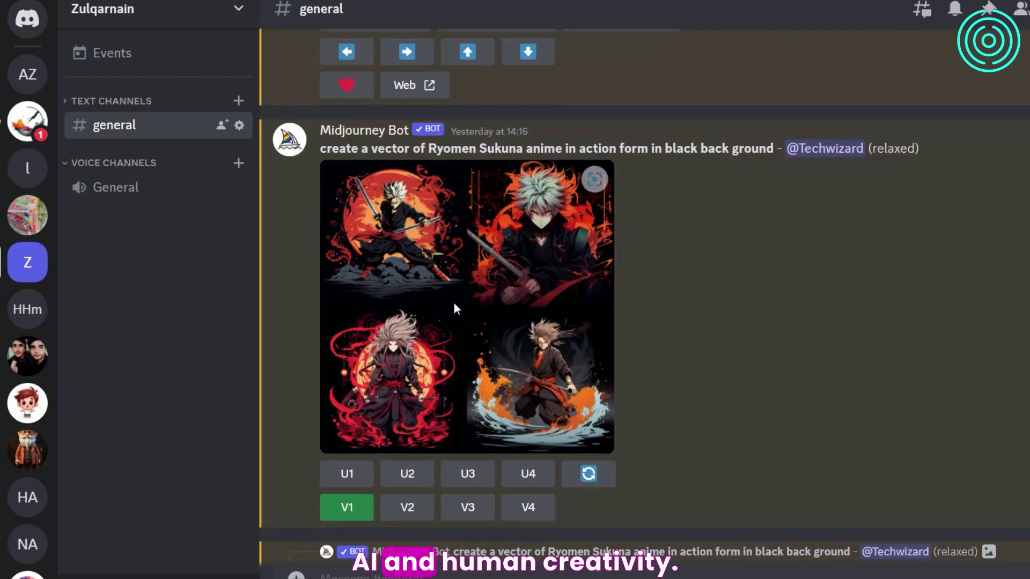
{"action": "left_click", "coordinate": [453, 304]}
{"action": "left_click", "coordinate": [919, 329]}
View the single Gojo Satoru image and the Gojo Satoru grid enlarged
{"action": "scroll", "coordinate": [775, 324], "scroll_direction": "down", "scroll_amount": 10}
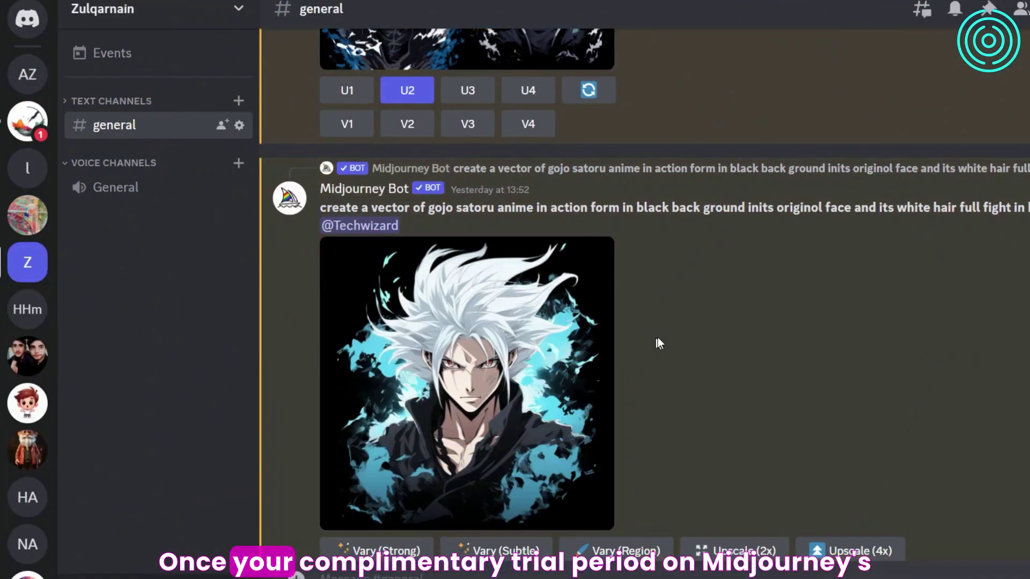
{"action": "left_click", "coordinate": [426, 343]}
{"action": "left_click", "coordinate": [933, 364]}
{"action": "scroll", "coordinate": [693, 308], "scroll_direction": "up", "scroll_amount": 5}
{"action": "left_click", "coordinate": [374, 240]}
{"action": "left_click", "coordinate": [946, 253]}
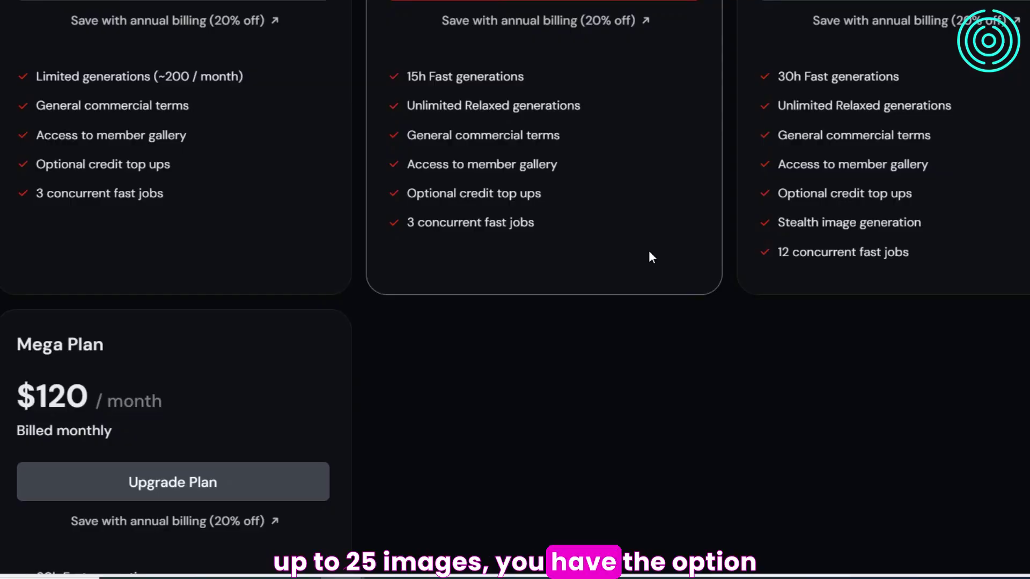
Scroll the monthly plan cards: Basic $10, Standard $30 (active), Pro $60, Mega $120
{"action": "scroll", "coordinate": [651, 257], "scroll_direction": "up", "scroll_amount": 2}
{"action": "scroll", "coordinate": [648, 250], "scroll_direction": "up", "scroll_amount": 5}
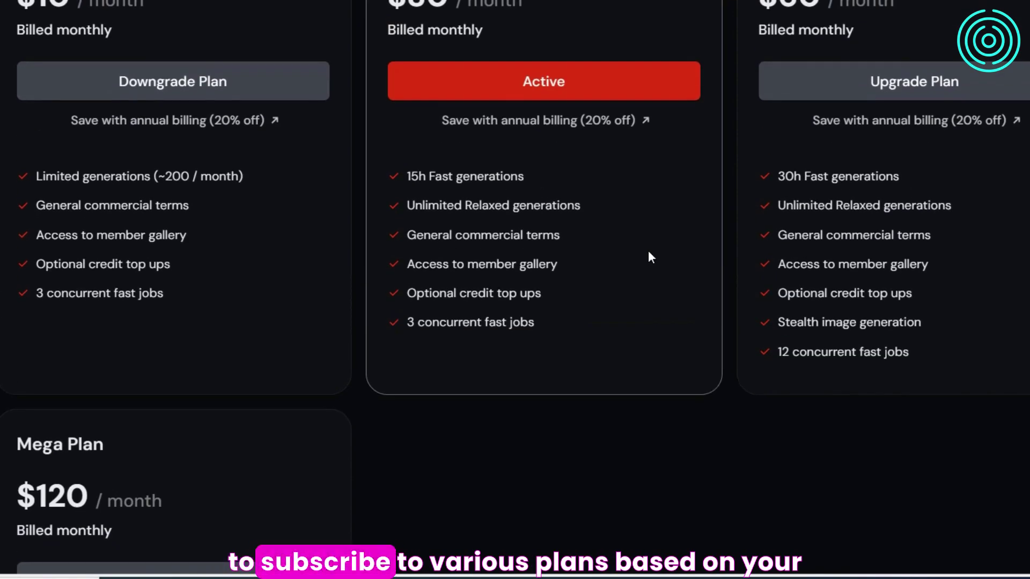
{"action": "scroll", "coordinate": [199, 163], "scroll_direction": "down", "scroll_amount": 9}
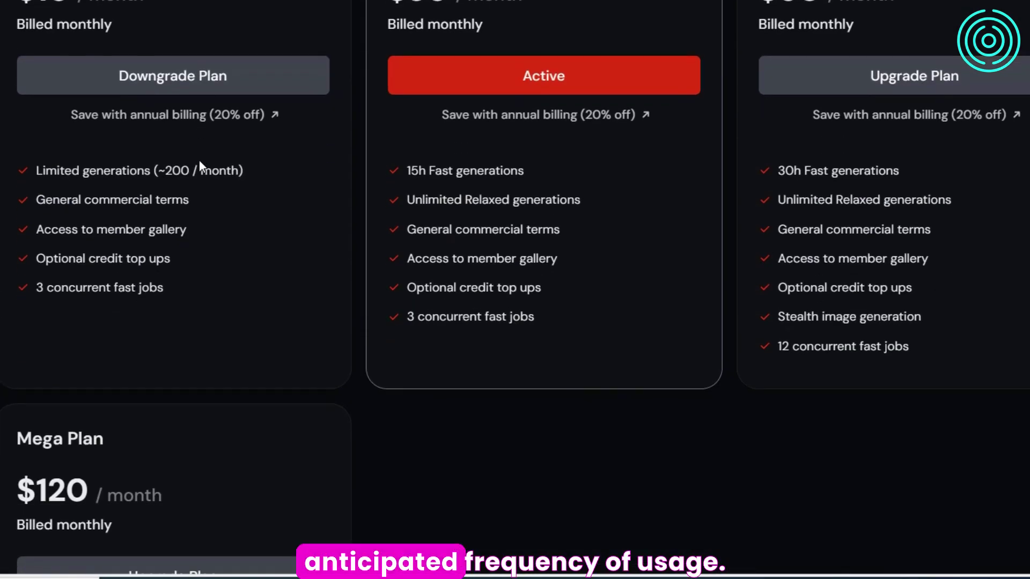
{"action": "scroll", "coordinate": [498, 335], "scroll_direction": "up", "scroll_amount": 5}
{"action": "scroll", "coordinate": [497, 331], "scroll_direction": "up", "scroll_amount": 2}
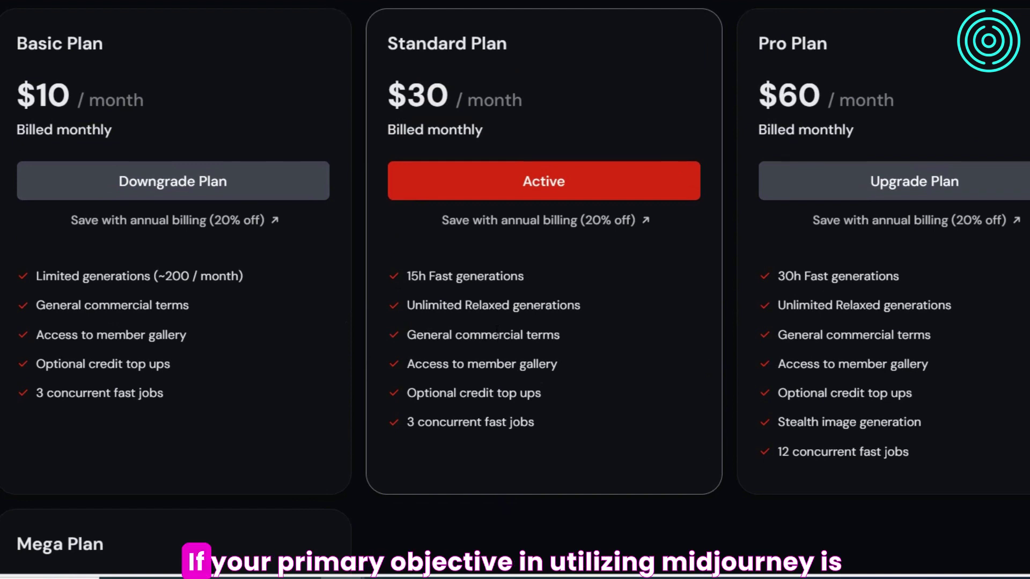
{"action": "scroll", "coordinate": [573, 313], "scroll_direction": "up", "scroll_amount": 2}
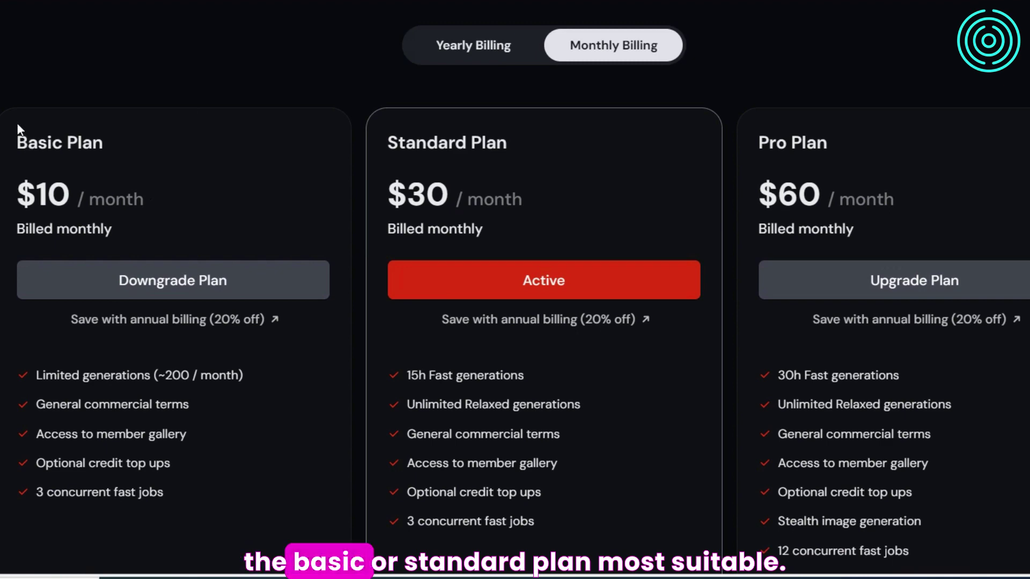
{"action": "left_click_drag", "start_coordinate": [17, 142], "coordinate": [102, 144]}
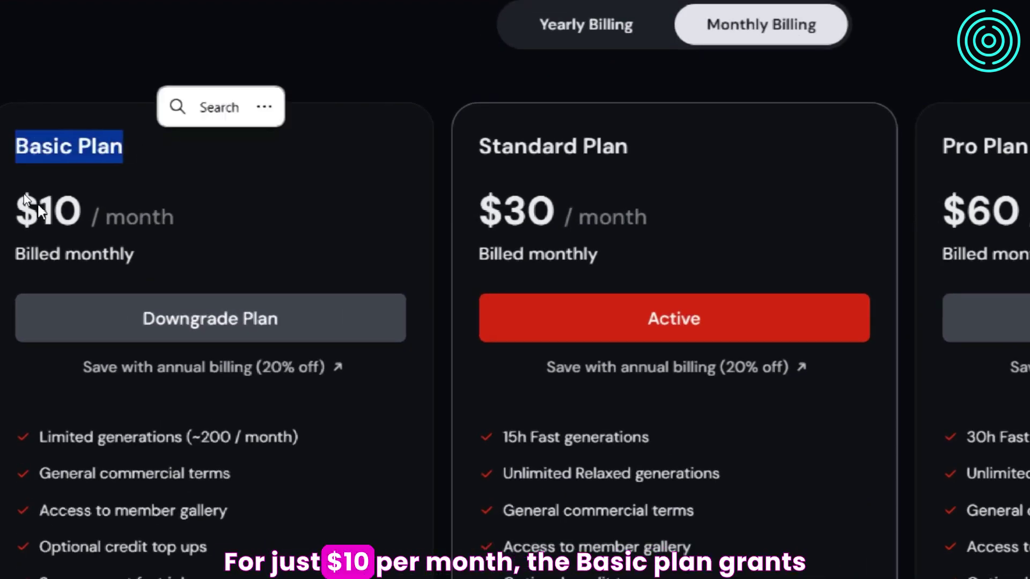
{"action": "left_click_drag", "start_coordinate": [12, 210], "coordinate": [182, 221]}
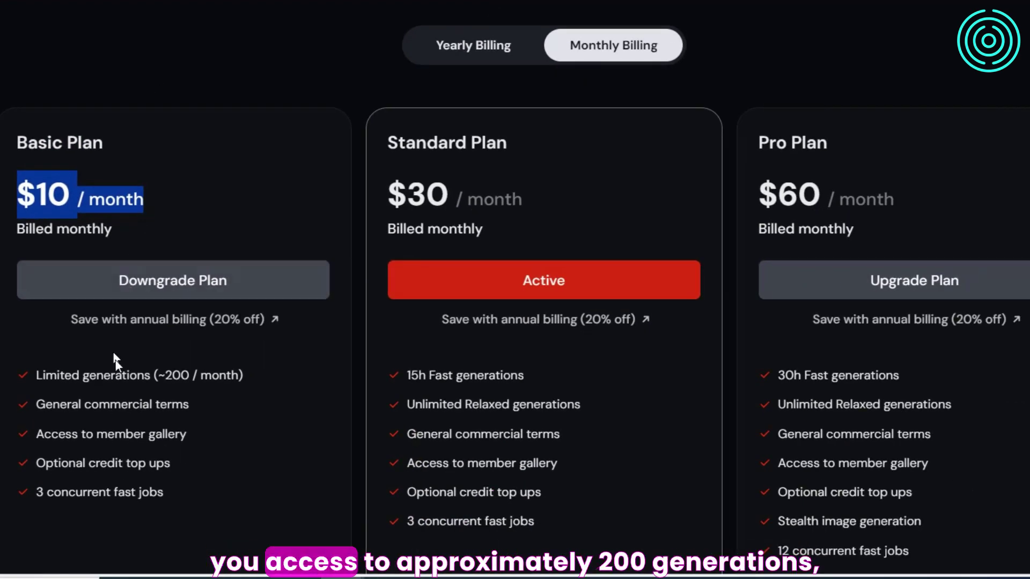
{"action": "left_click_drag", "start_coordinate": [170, 375], "coordinate": [269, 380]}
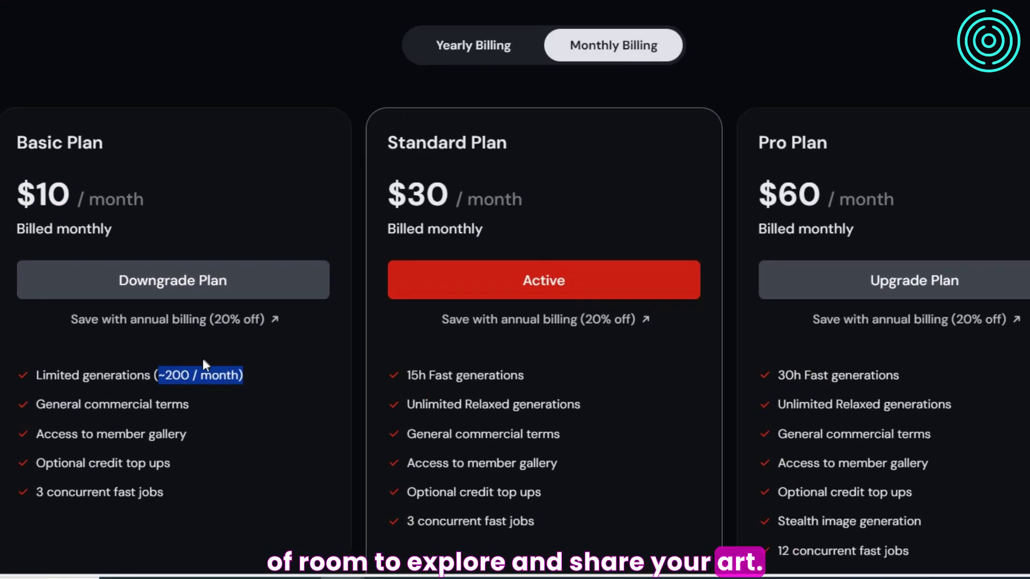
{"action": "scroll", "coordinate": [203, 365], "scroll_direction": "down", "scroll_amount": 2}
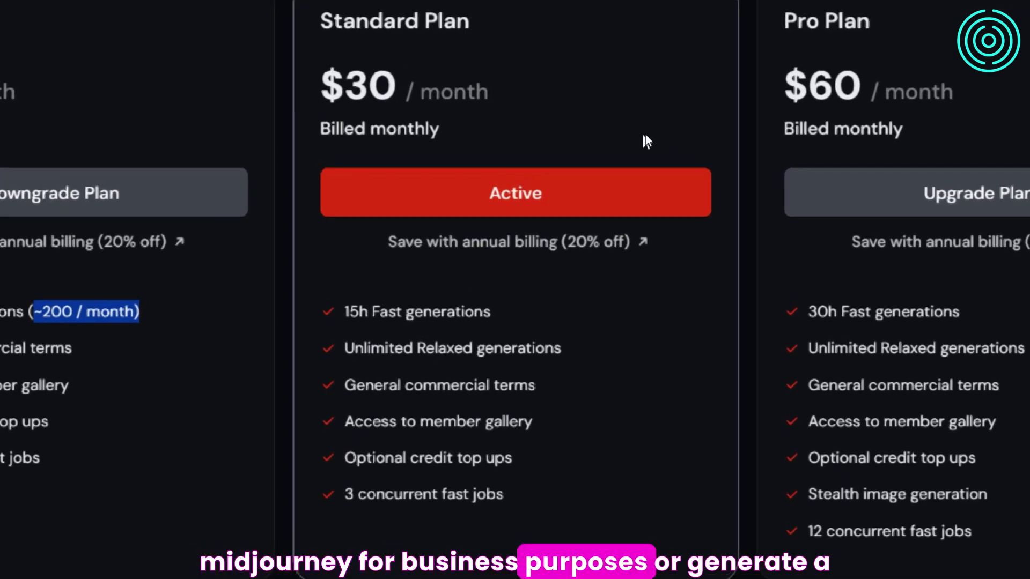
{"action": "scroll", "coordinate": [645, 133], "scroll_direction": "down", "scroll_amount": 5}
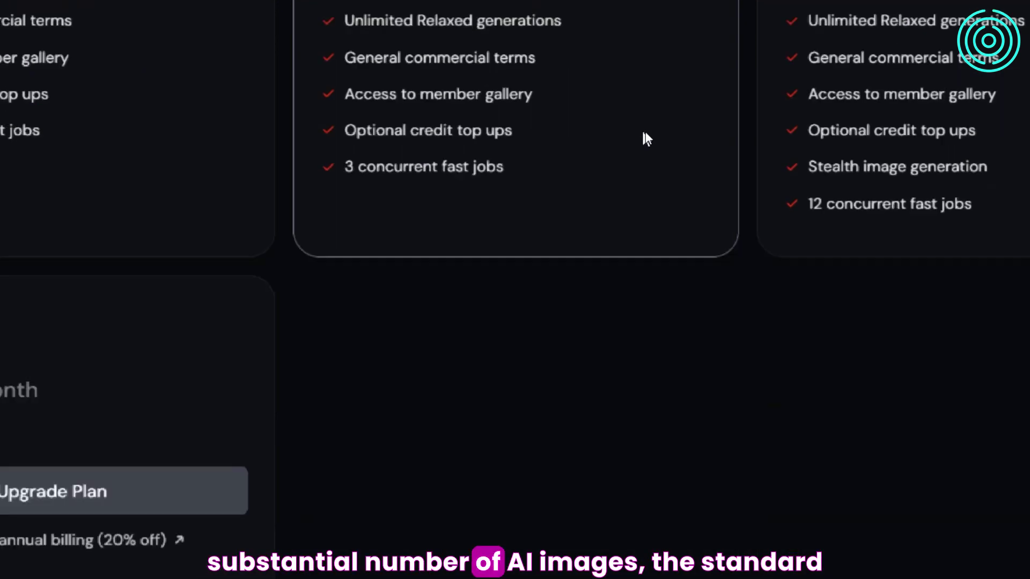
{"action": "scroll", "coordinate": [723, 161], "scroll_direction": "up", "scroll_amount": 7}
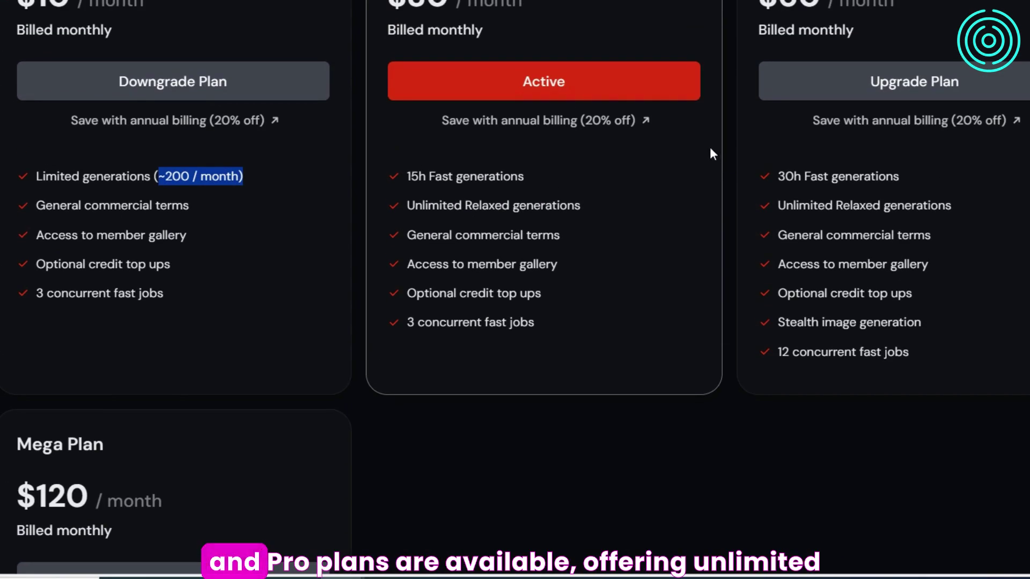
{"action": "left_click_drag", "start_coordinate": [294, 144], "coordinate": [494, 165]}
{"action": "left_click_drag", "start_coordinate": [846, 143], "coordinate": [940, 161]}
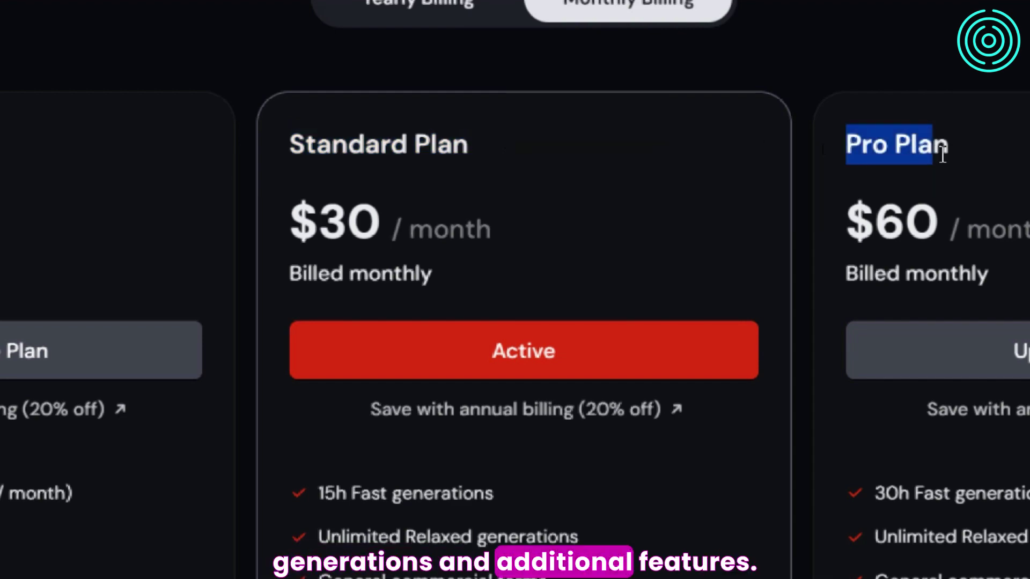
{"action": "scroll", "coordinate": [659, 291], "scroll_direction": "down", "scroll_amount": 4}
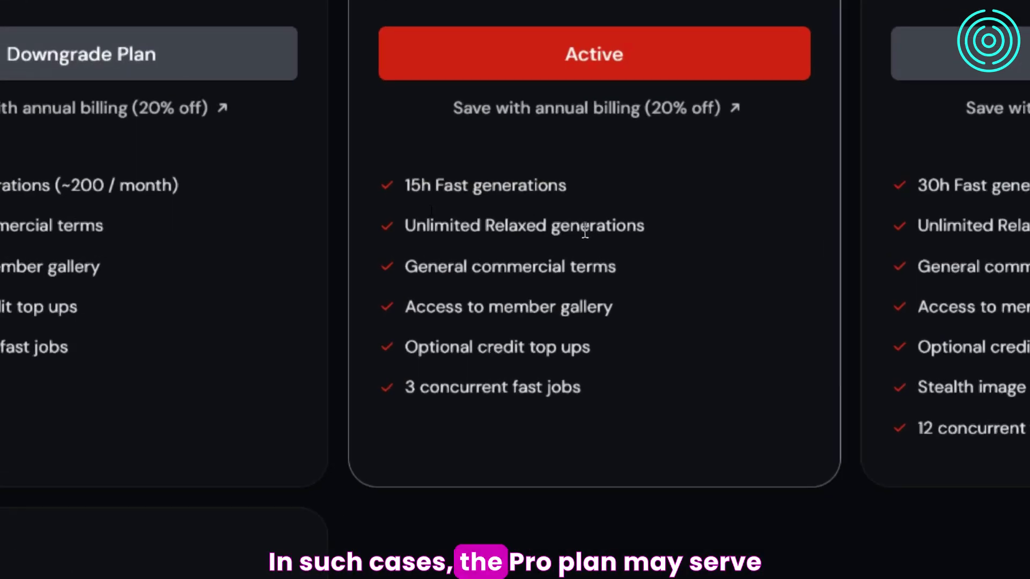
{"action": "left_click_drag", "start_coordinate": [399, 226], "coordinate": [664, 233]}
{"action": "scroll", "coordinate": [531, 88], "scroll_direction": "up", "scroll_amount": 2}
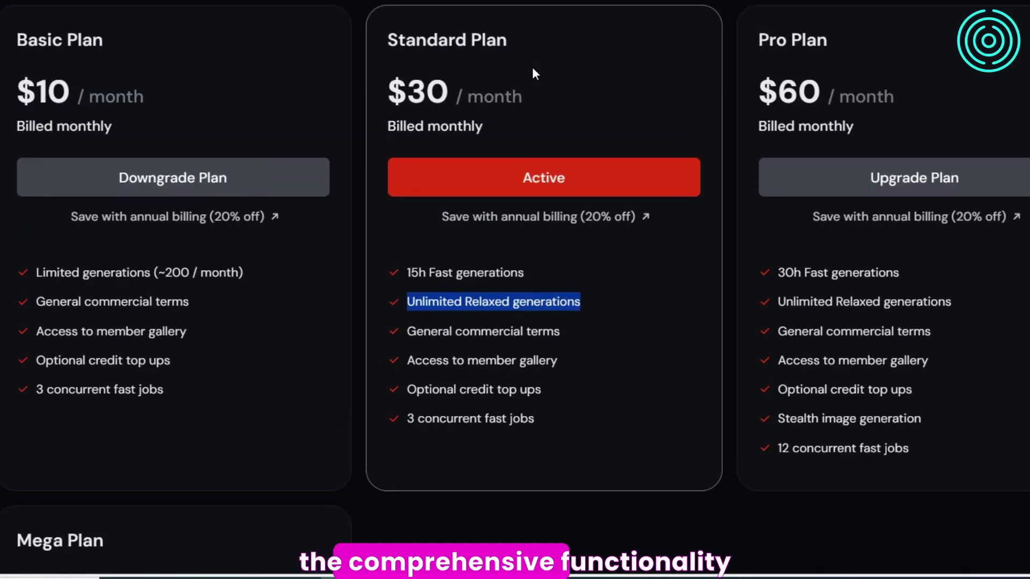